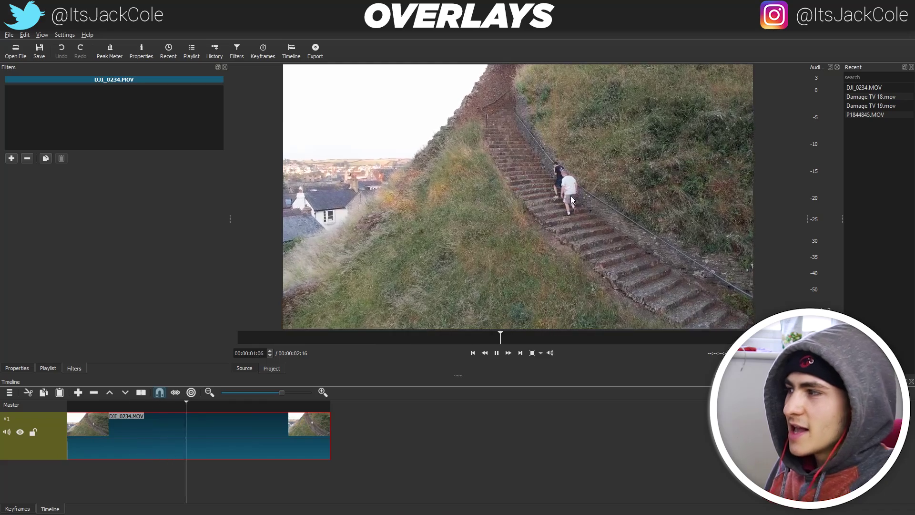
Step: Return the playhead to the timeline start and switch to the Clipper folder in File Explorer
drag(123, 409, 45, 420)
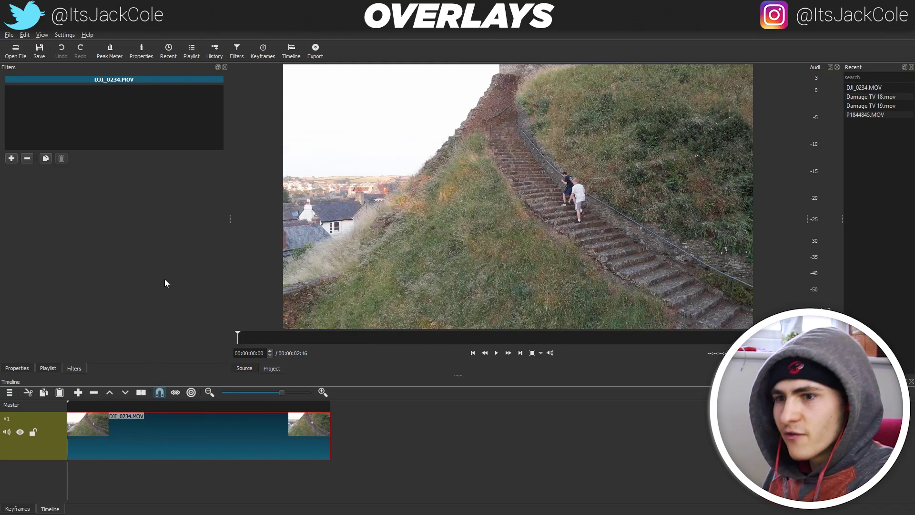
mouse_move(222, 512)
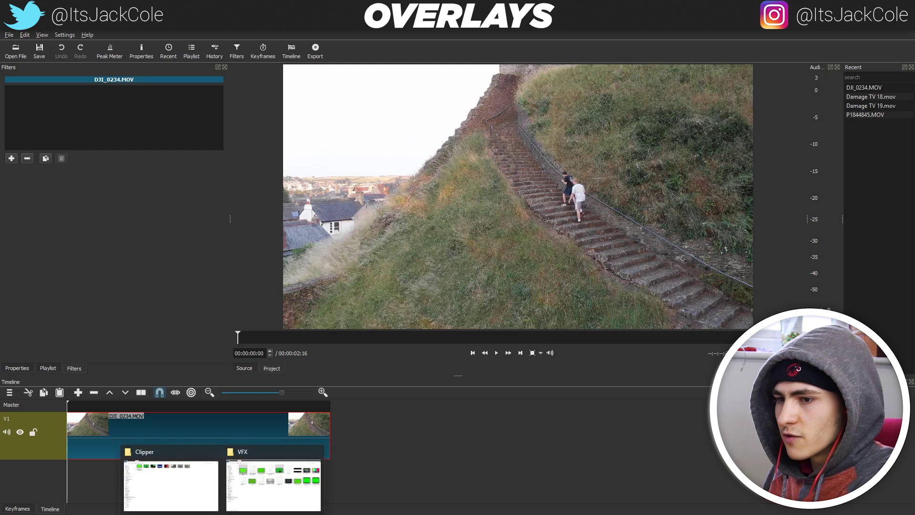
click(177, 489)
drag(408, 117, 158, 82)
click(158, 83)
drag(149, 146, 210, 86)
drag(280, 120, 400, 86)
Step: Preview the Damage TV 19, Damage TV 18, Damage TV 6, 123 and smoke green-screen clips, closing the video player at the end
double_click(407, 76)
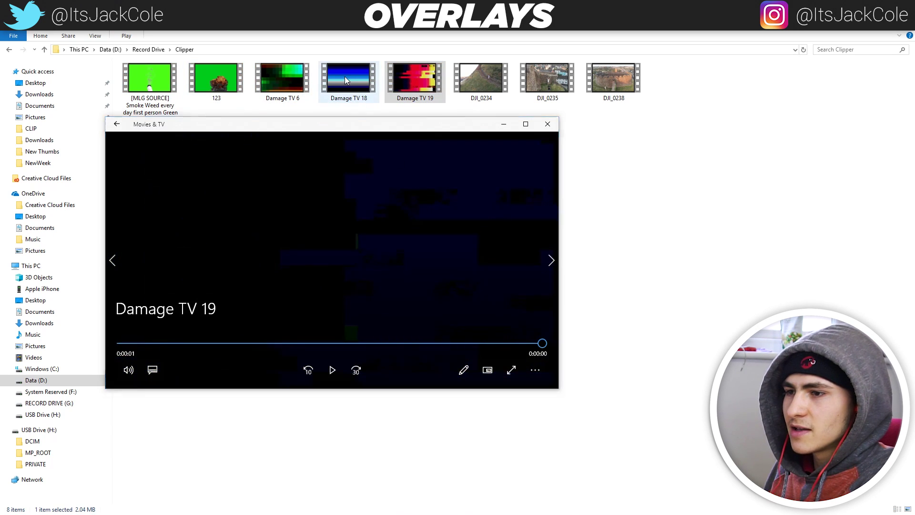
double_click(345, 76)
double_click(293, 81)
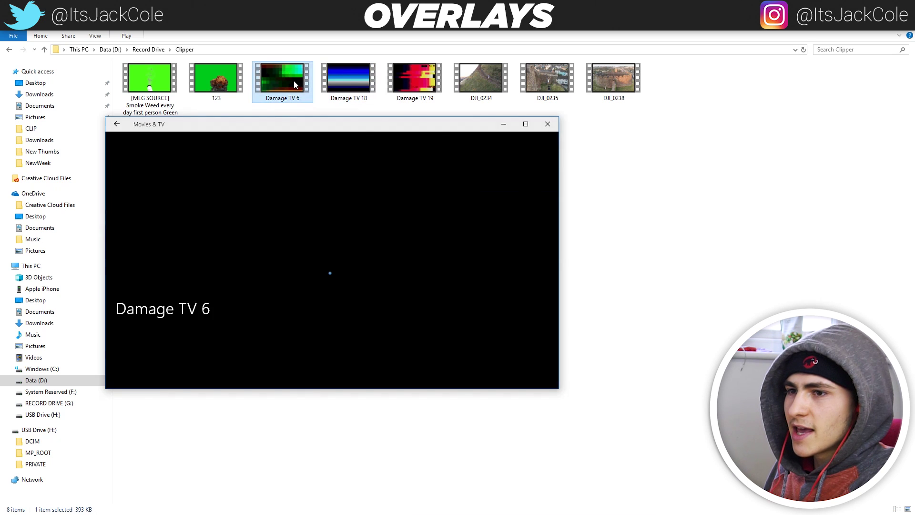
double_click(213, 78)
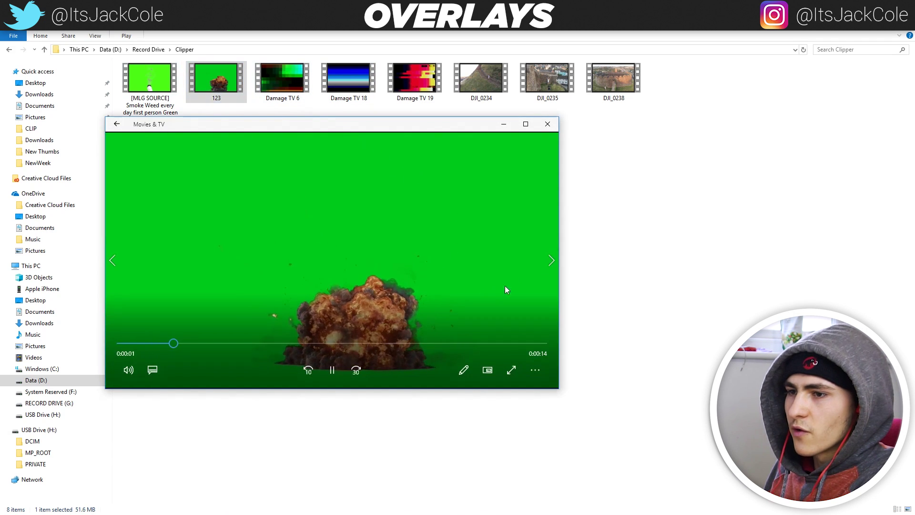
double_click(158, 83)
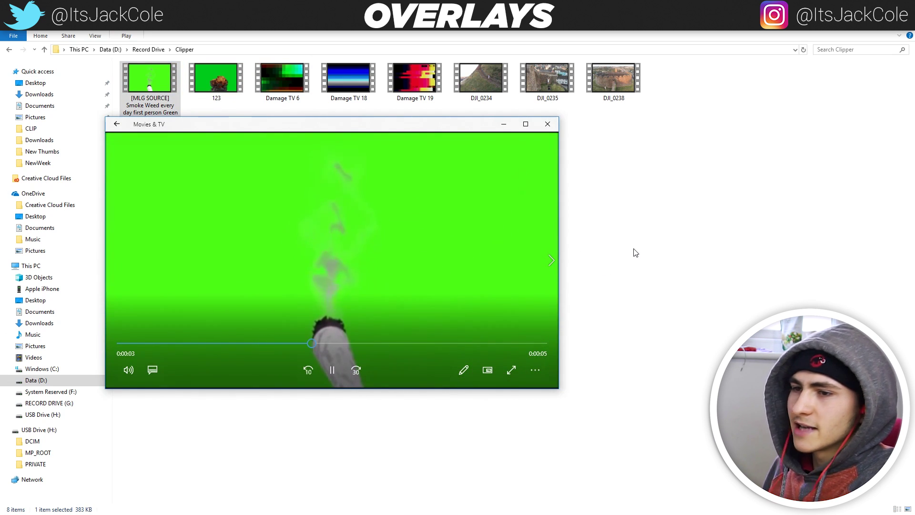
click(547, 124)
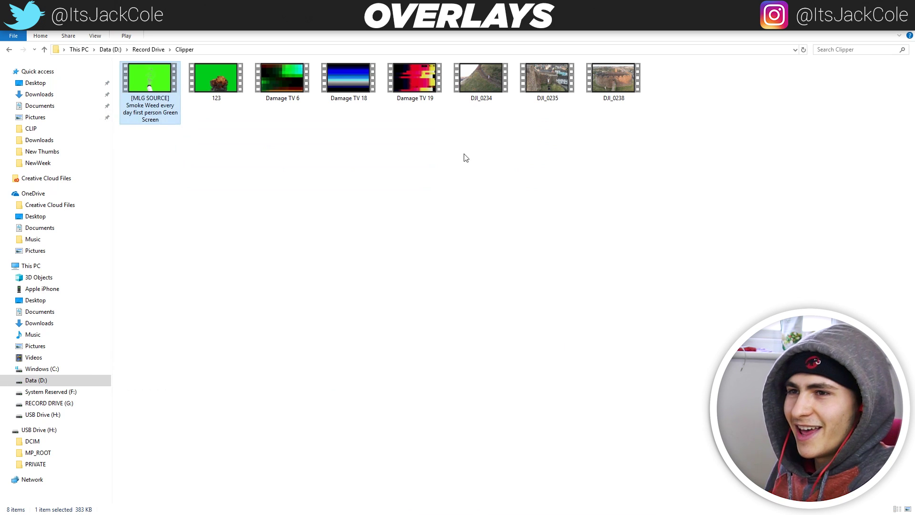
Step: Select the five overlay clips in the Clipper folder and switch back to Shotcut
drag(410, 135, 132, 85)
drag(258, 30, 529, 32)
click(92, 233)
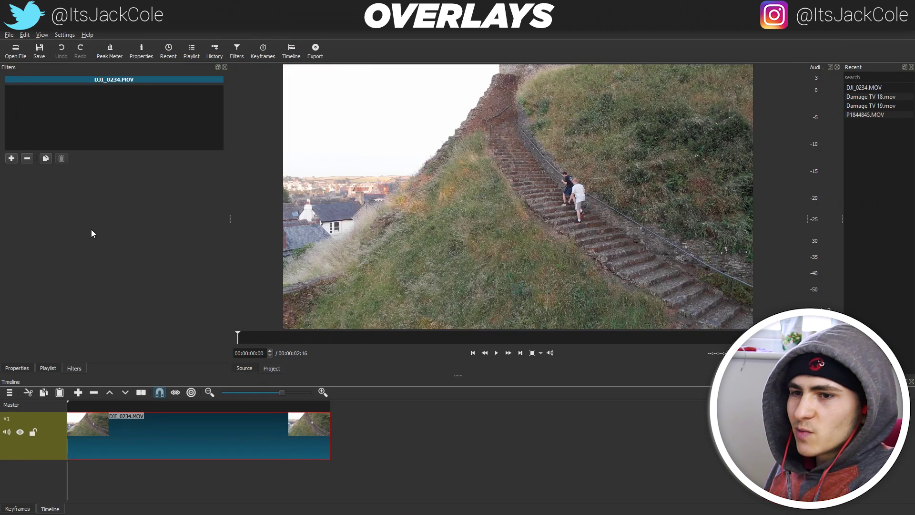
Step: Preview the drone clips DJI_0234, DJI_0235 and DJI_0238 from the playlist
click(48, 368)
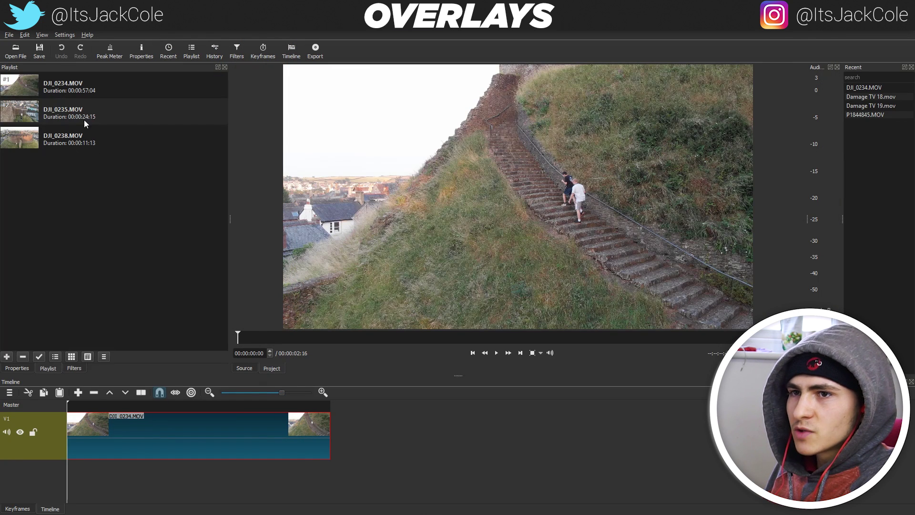
double_click(65, 79)
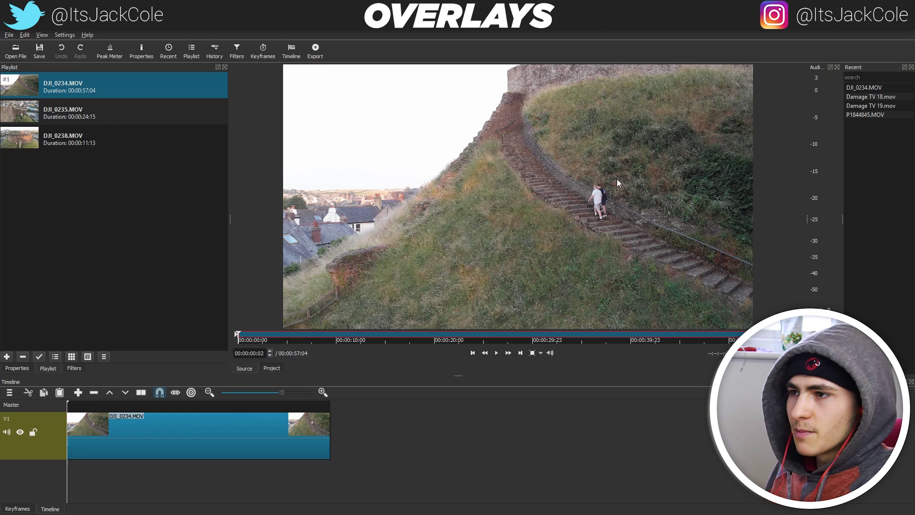
double_click(65, 112)
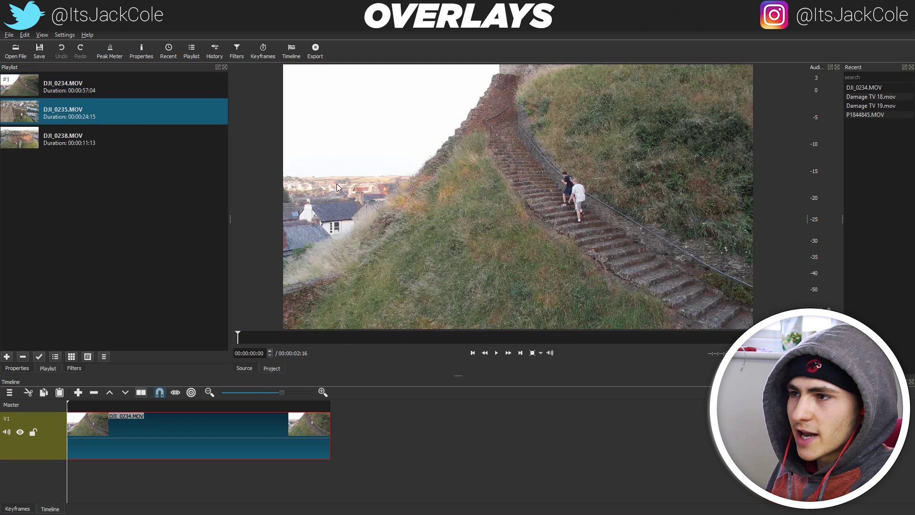
click(573, 334)
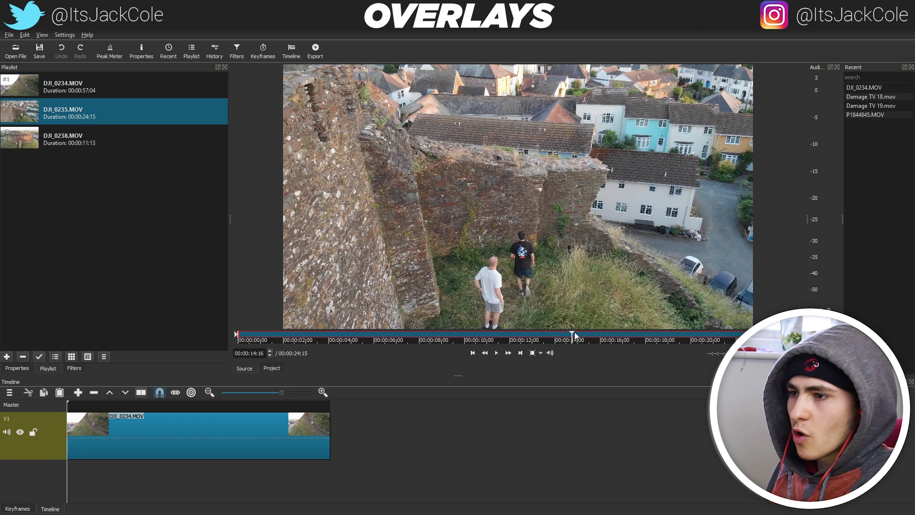
drag(655, 330, 681, 335)
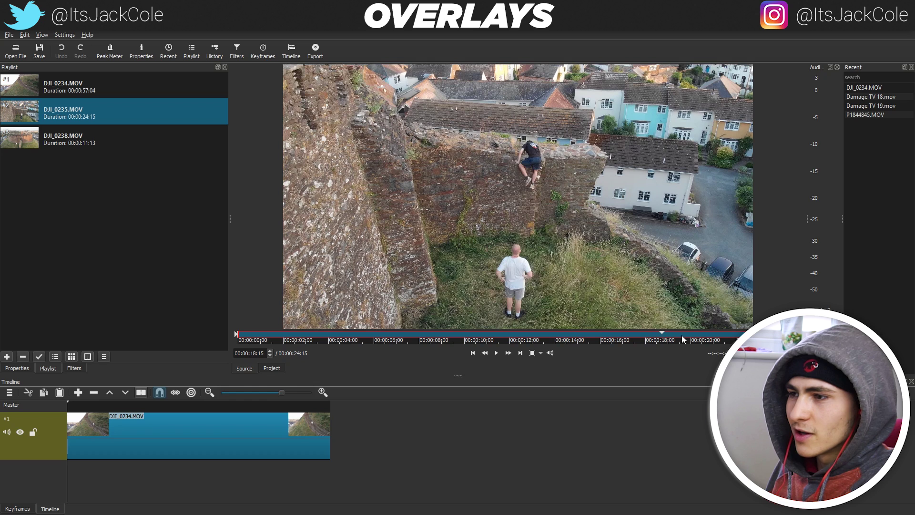
click(112, 127)
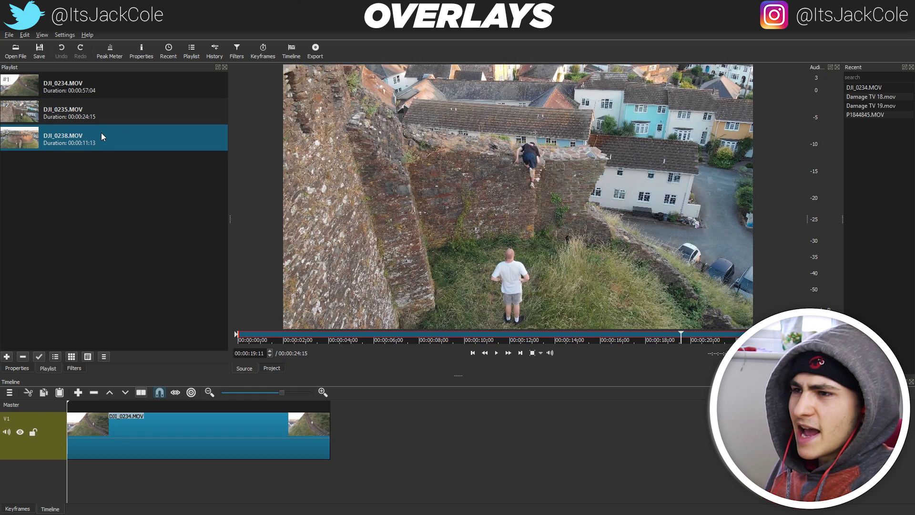
double_click(101, 136)
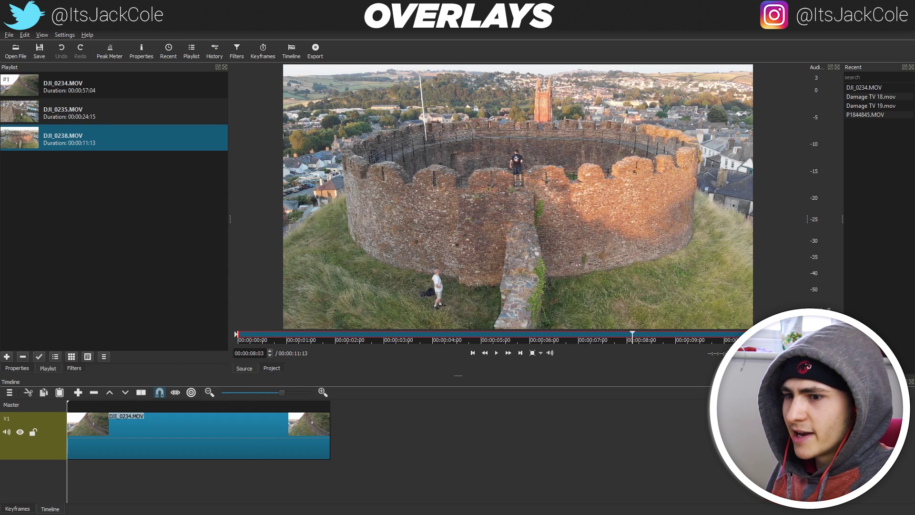
Step: Import the five overlay clips from the Clipper folder into the playlist and move the smoke green-screen clip to the end of the list
mouse_move(261, 498)
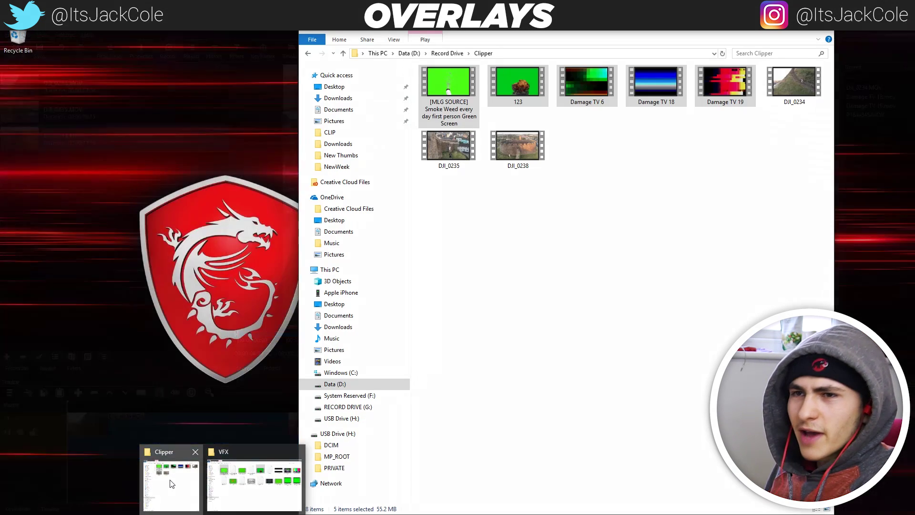
click(175, 485)
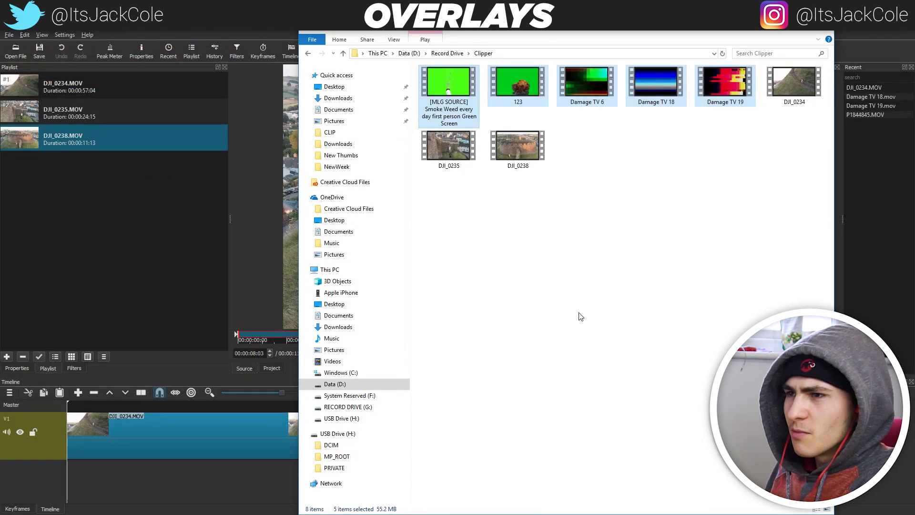
click(671, 151)
click(723, 92)
shift+click(460, 85)
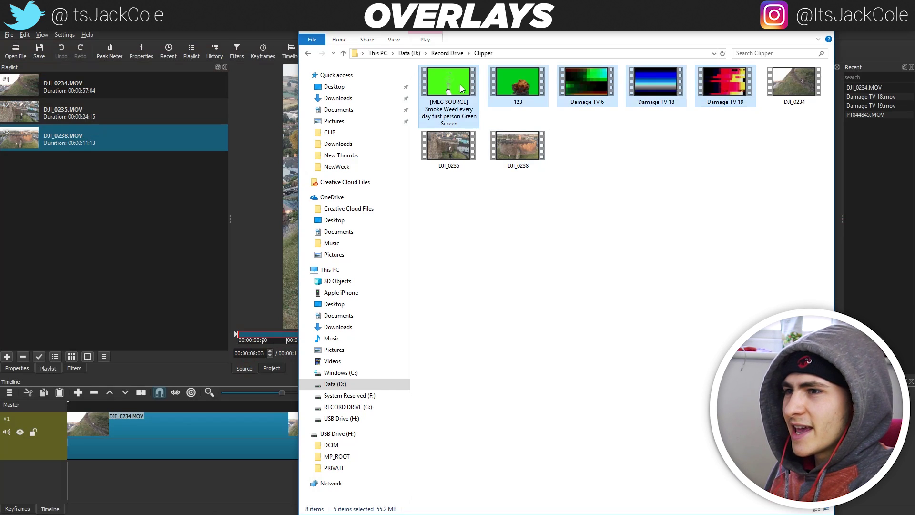
drag(444, 79, 96, 245)
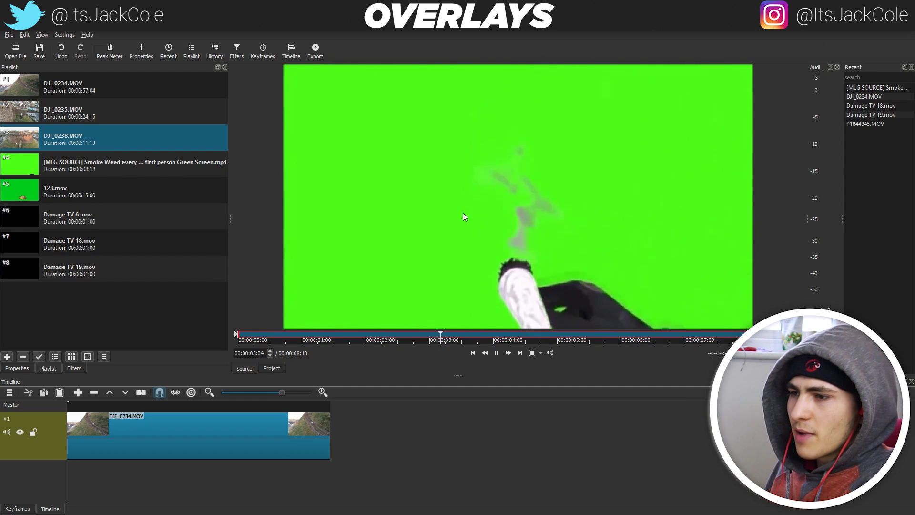
key(space)
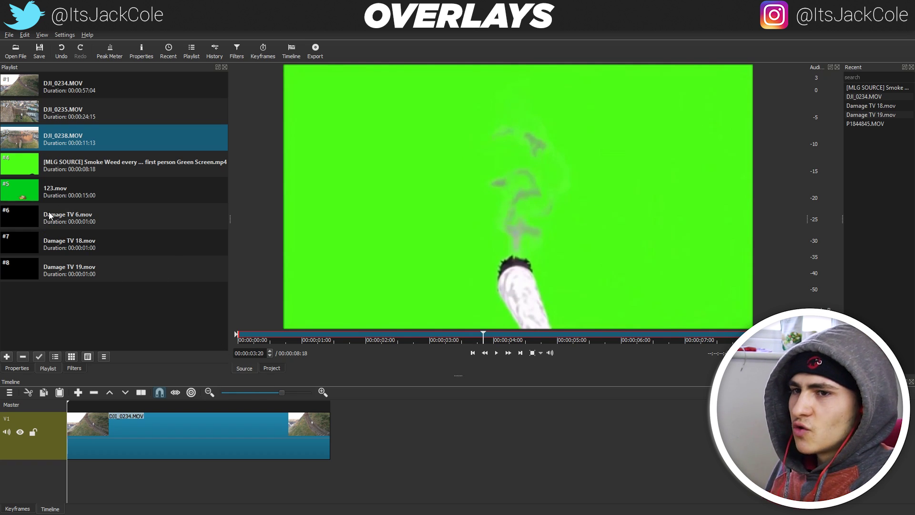
drag(53, 160, 110, 273)
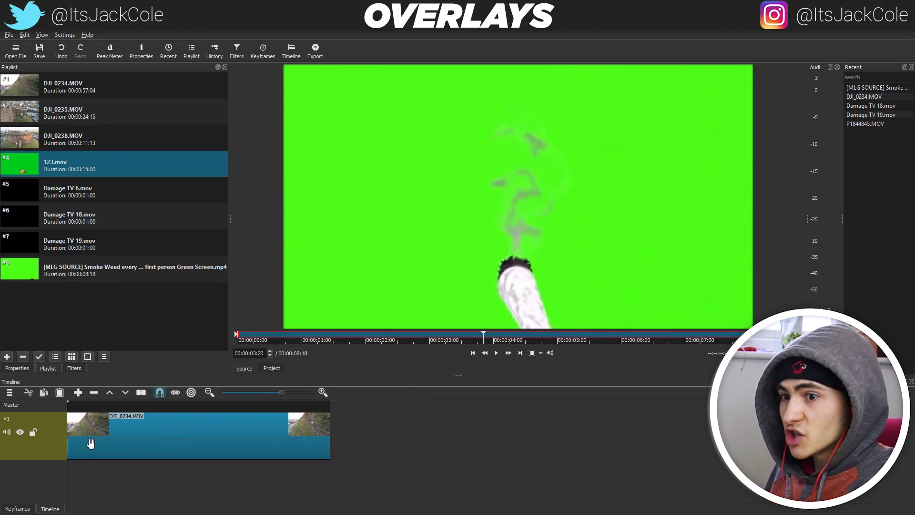
Step: Add a second video track above the DJI_0234 clip in the timeline
click(107, 436)
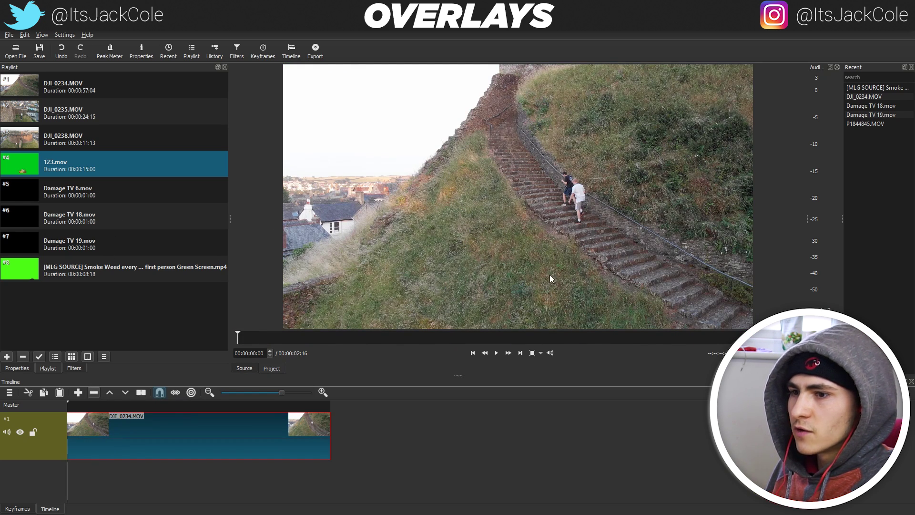
right_click(374, 423)
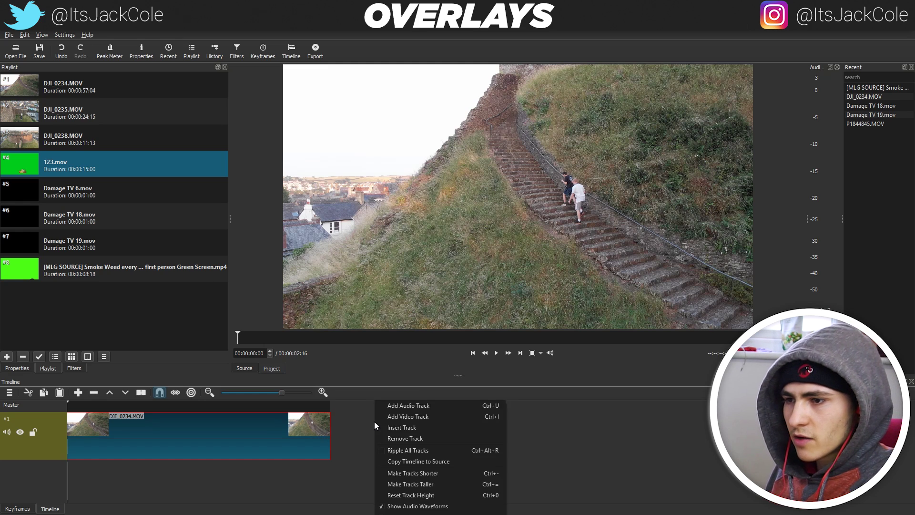
click(419, 417)
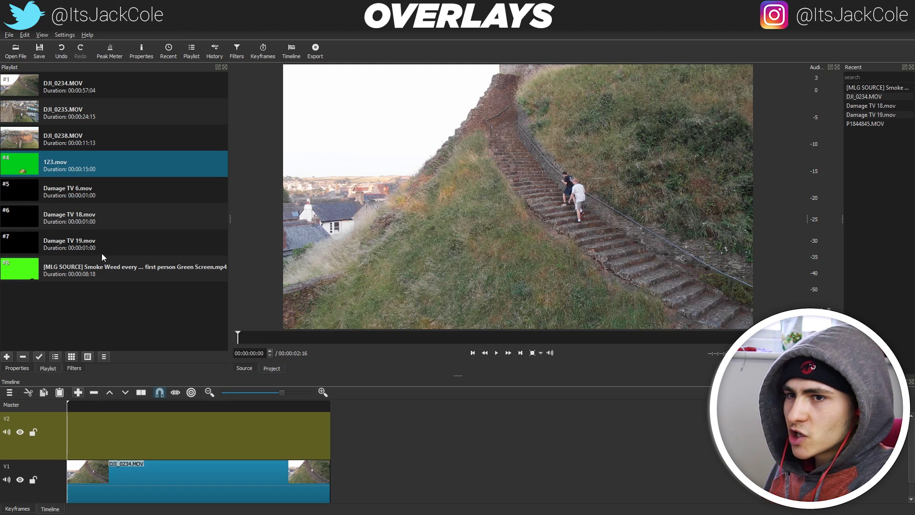
Step: Place the smoke green-screen clip at the start of track V2 and return the playhead to the beginning
drag(71, 167, 98, 184)
drag(125, 274, 94, 432)
drag(167, 496, 119, 497)
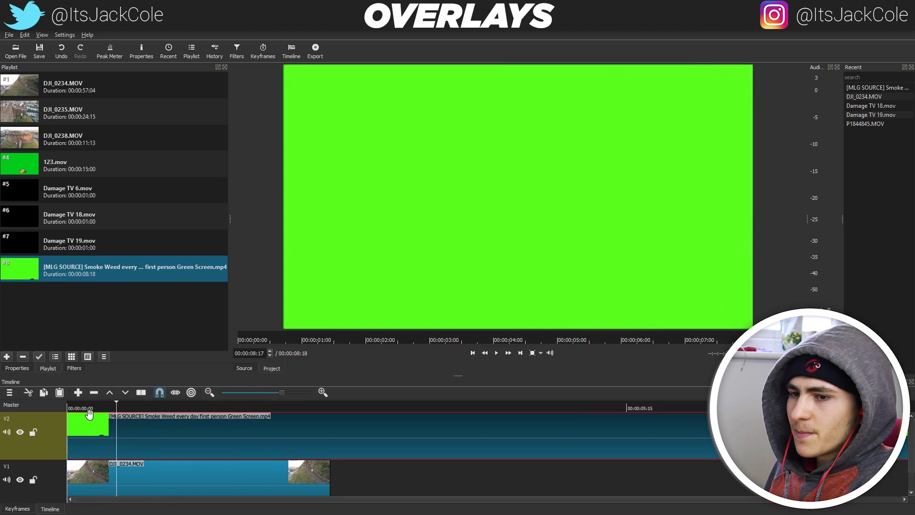
drag(88, 410, 59, 417)
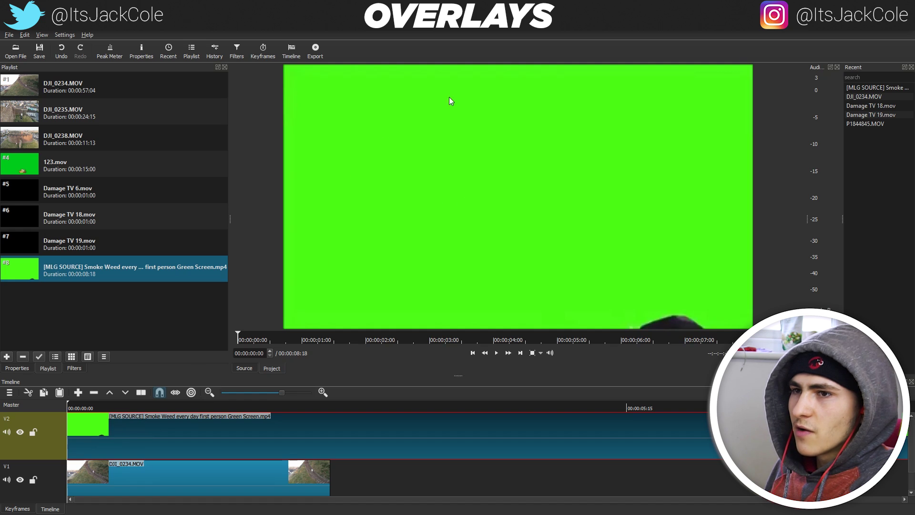
Step: Apply the Chroma Key: Advanced filter to the smoke clip, sampling the key color from its green background
click(75, 368)
click(11, 159)
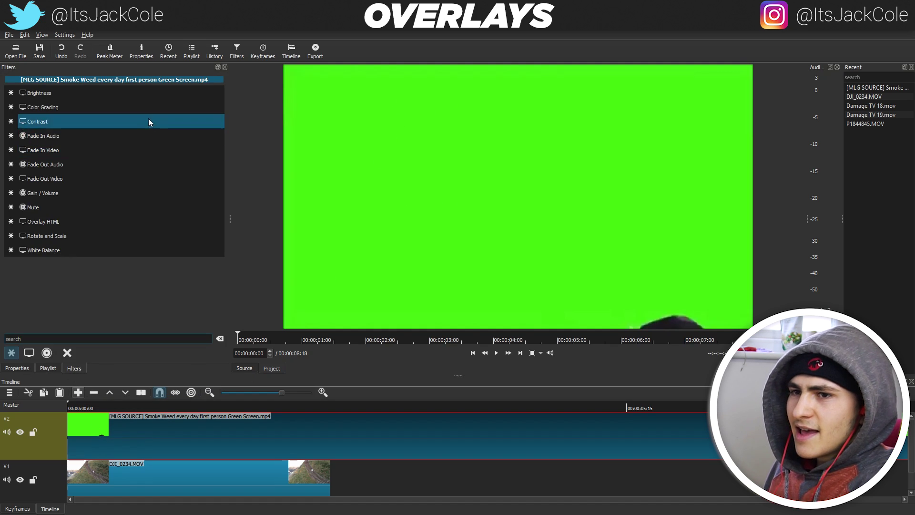
click(29, 352)
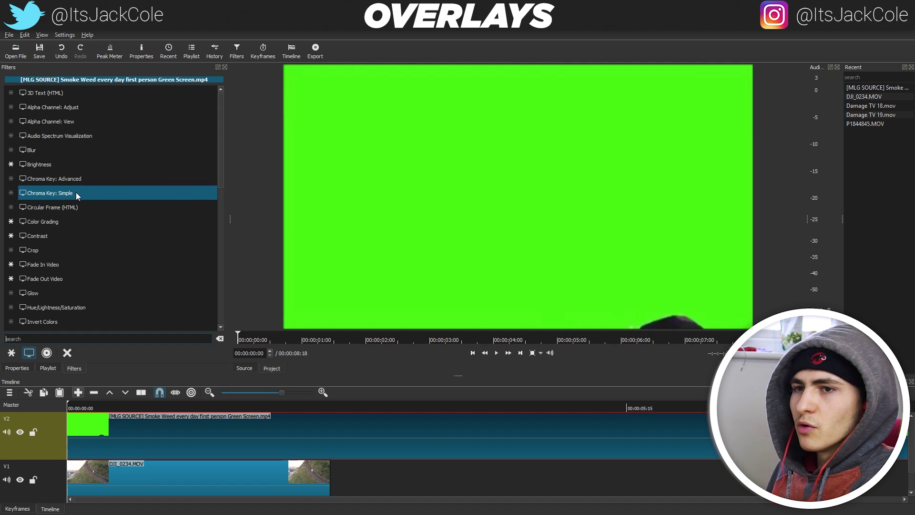
click(76, 179)
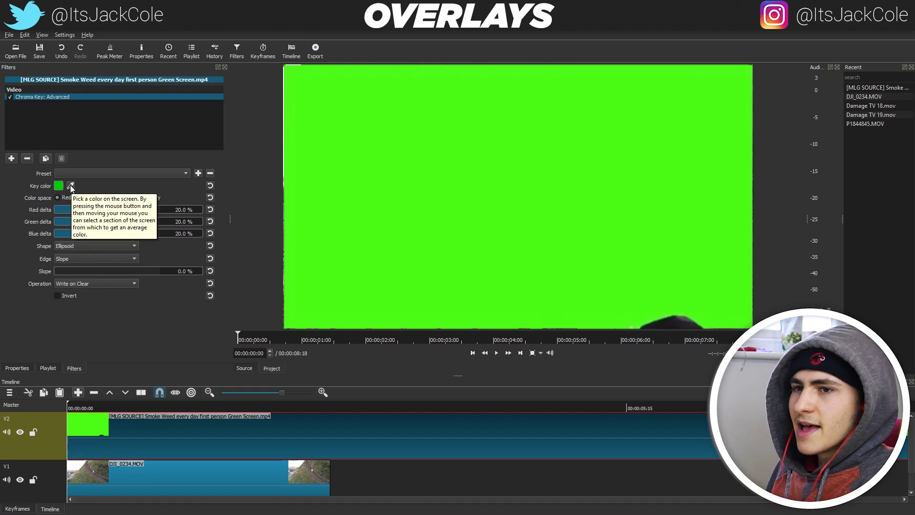
click(70, 186)
click(313, 175)
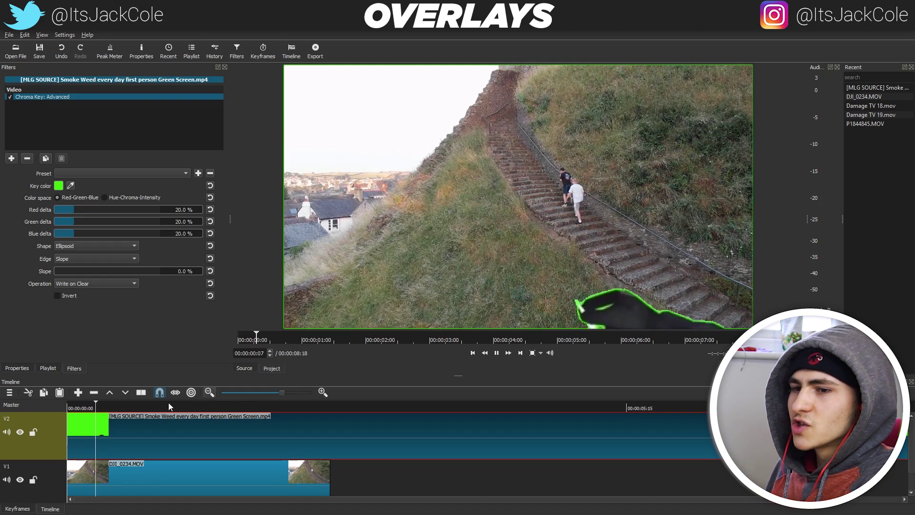
key(space)
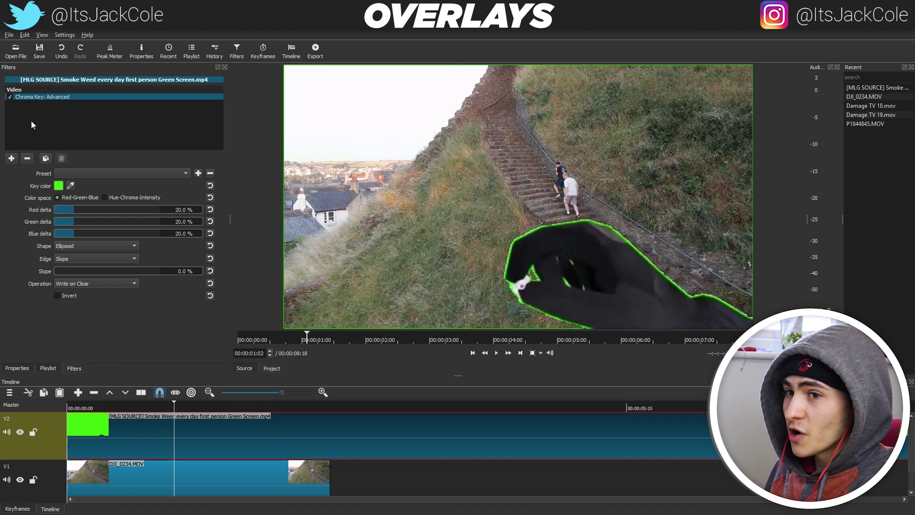
Step: Add the Key Spill: Advanced filter to the smoke clip and sample its target color from the green fringe around the hand
click(16, 160)
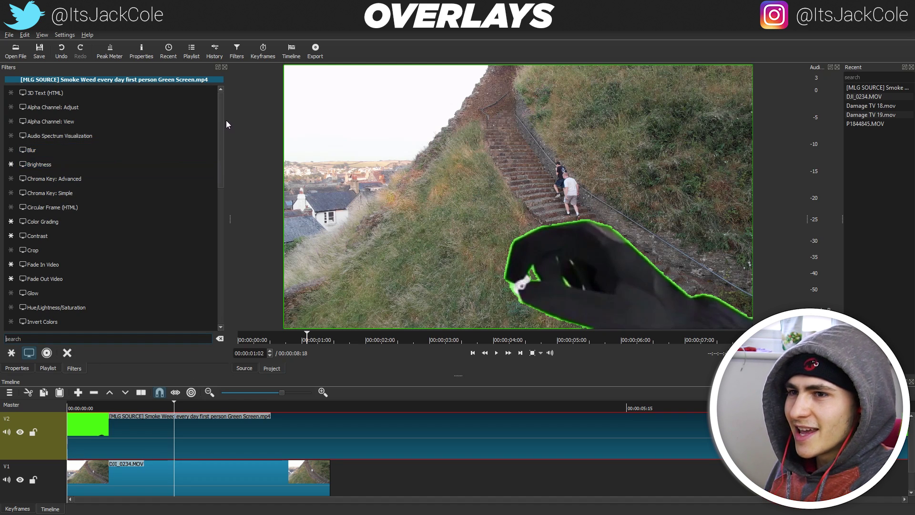
drag(220, 118, 207, 160)
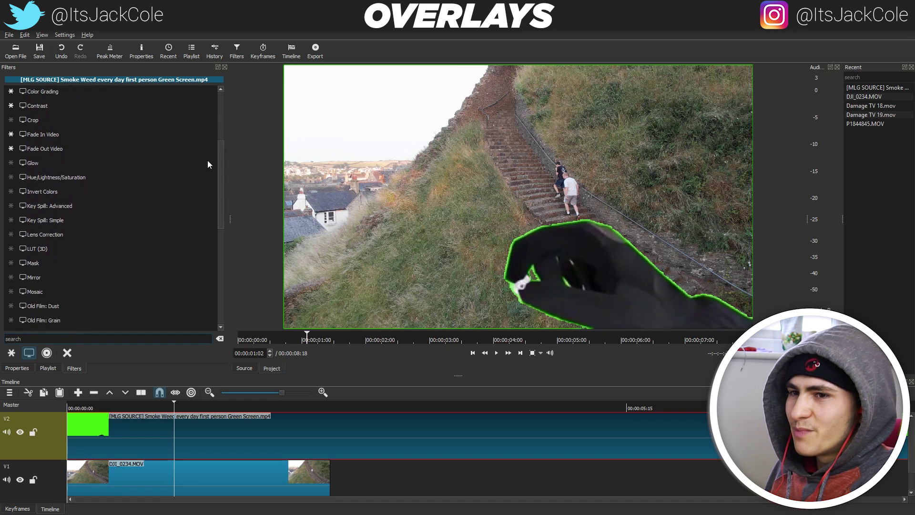
click(82, 206)
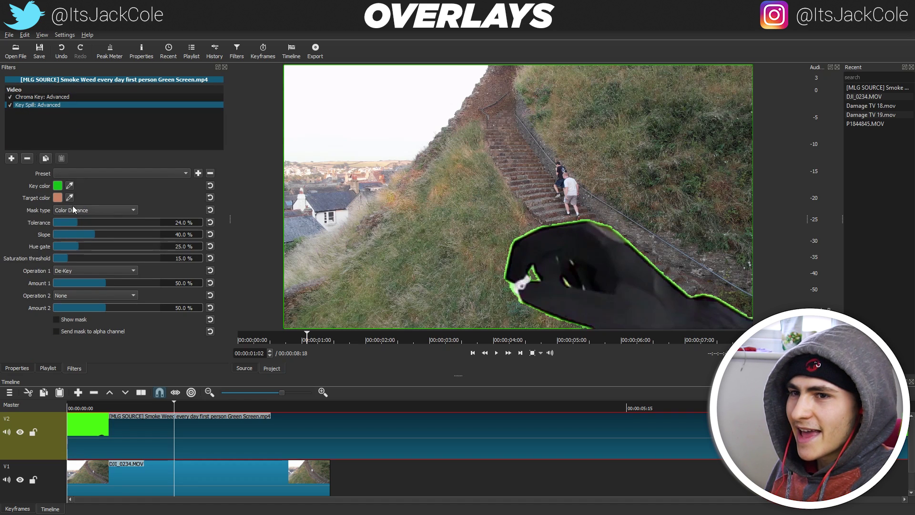
click(527, 233)
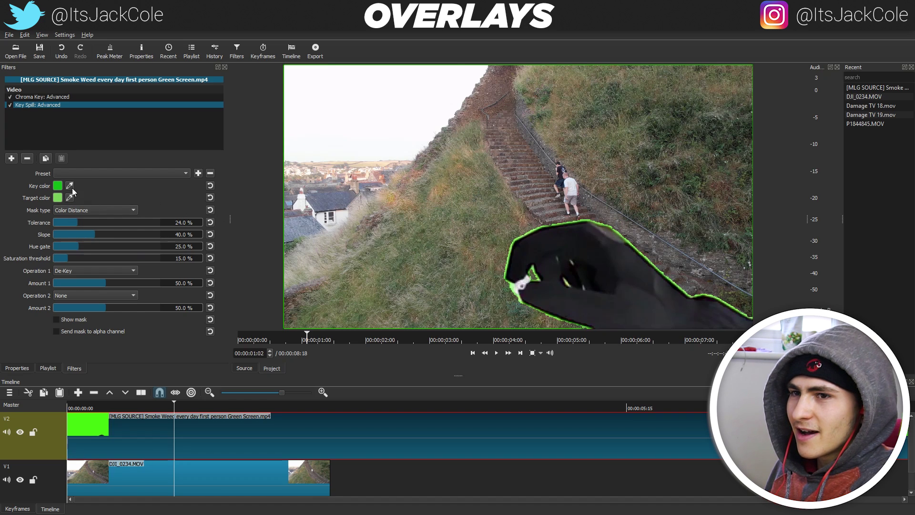
Step: Resample the Key Spill filter's key color from the green fringe and its target color from a dark tone
click(70, 185)
click(538, 228)
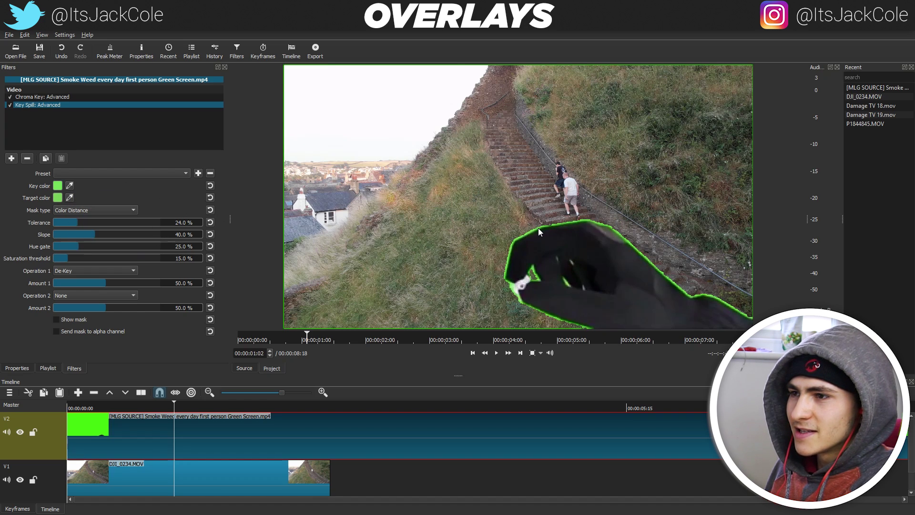
click(70, 198)
click(67, 204)
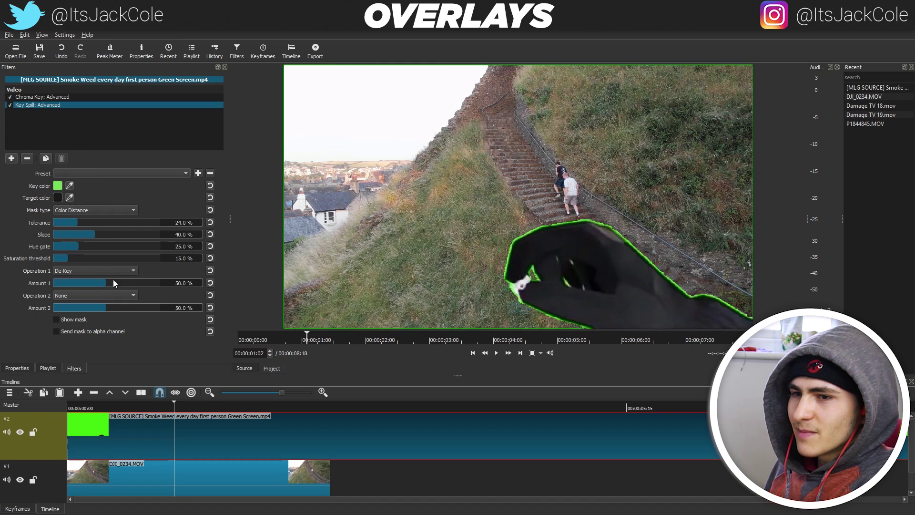
Step: Set the Key Spill filter's Amount 1 to 100% and Amount 2 to about 0.9%
drag(105, 284, 198, 282)
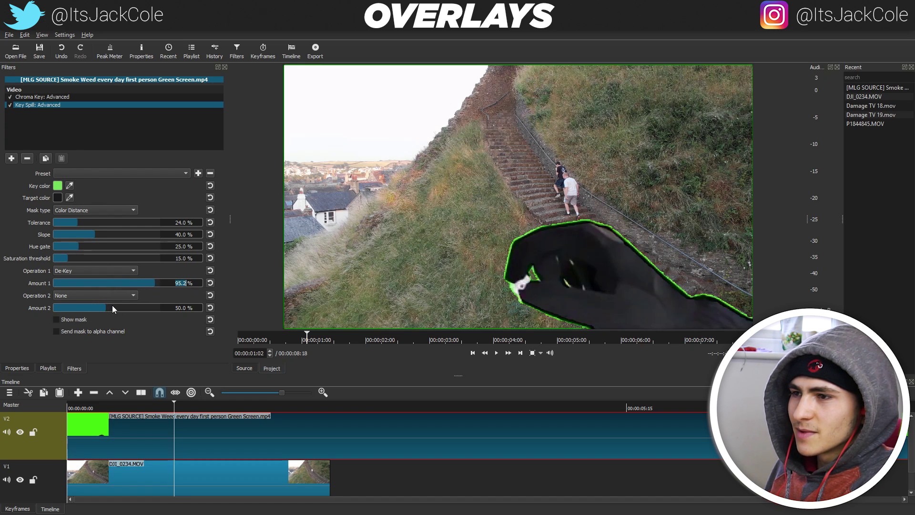
drag(152, 307, 58, 308)
drag(104, 283, 197, 298)
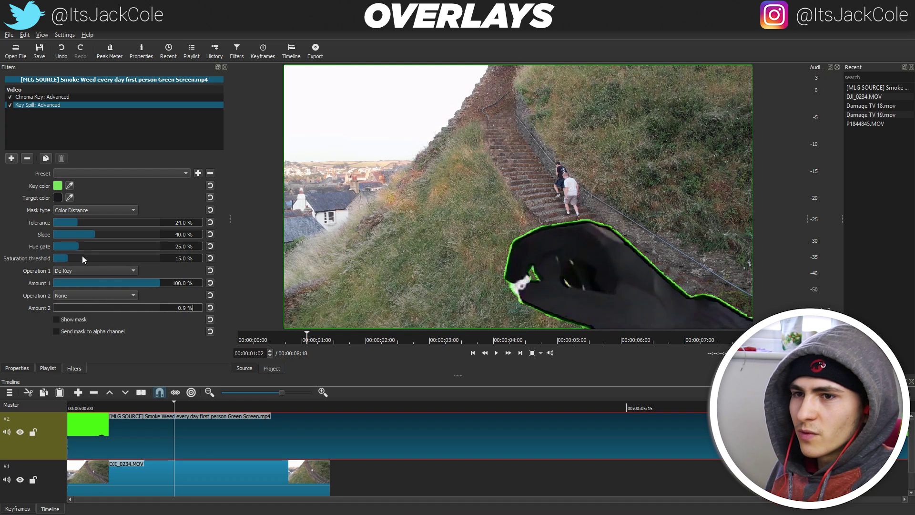
Step: Try Key Spill values of 97.4% saturation threshold, 78.5% hue gate, 89.9% slope and 0% tolerance
drag(90, 259, 161, 260)
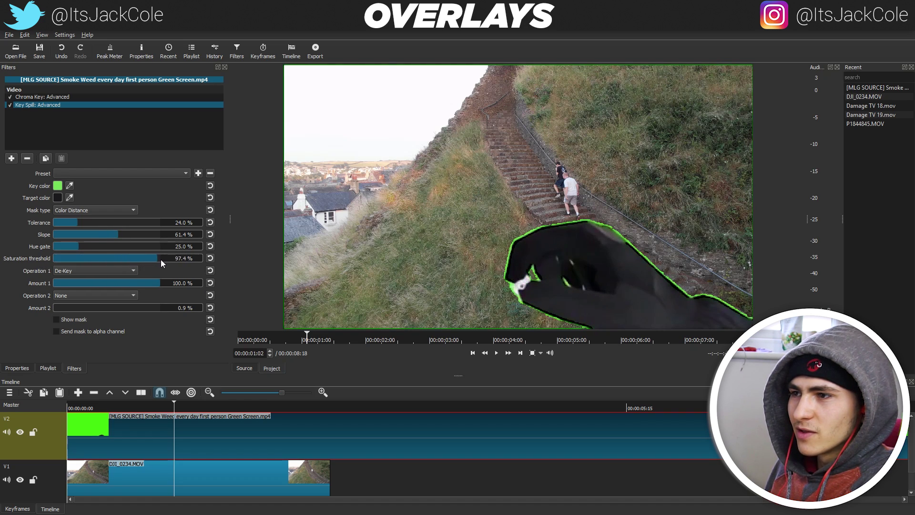
drag(127, 245, 139, 245)
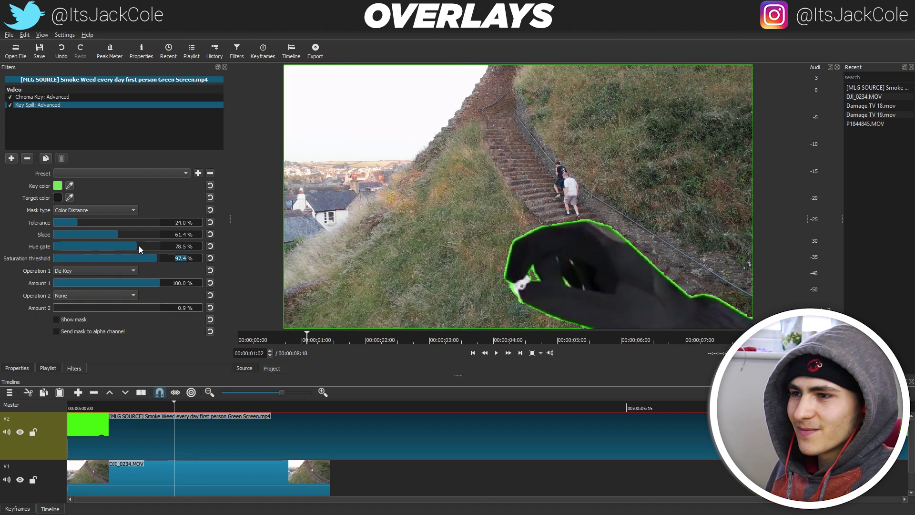
click(125, 223)
drag(143, 222, 49, 222)
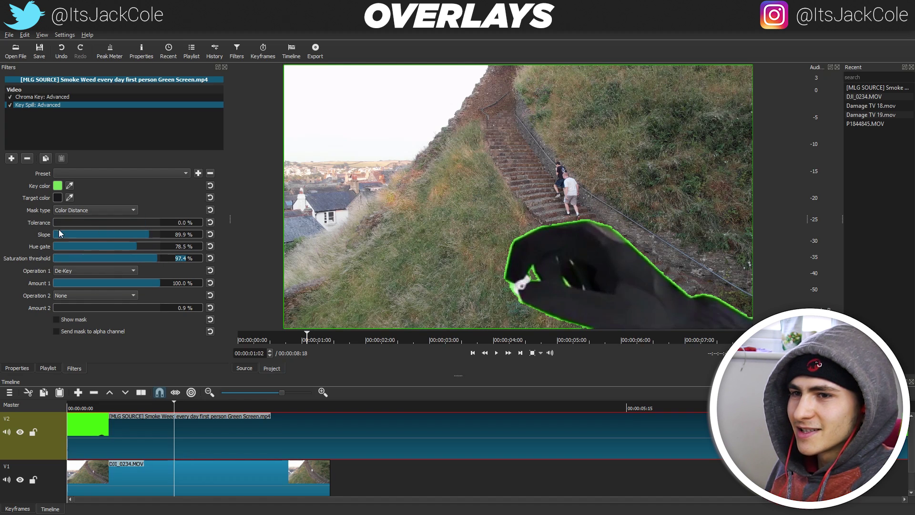
Step: Try the Transparency mask type with about 37.3% tolerance, and remove the Key Spill: Advanced filter
click(107, 223)
click(110, 210)
click(100, 222)
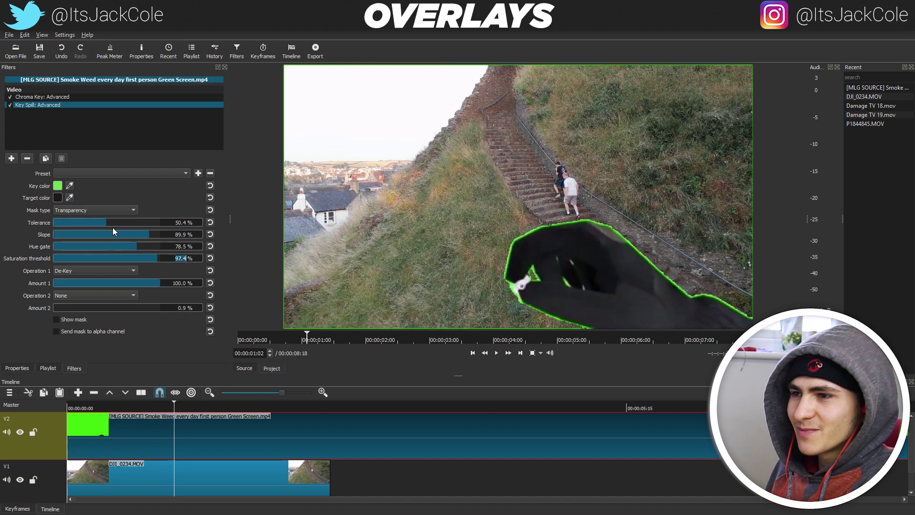
click(90, 222)
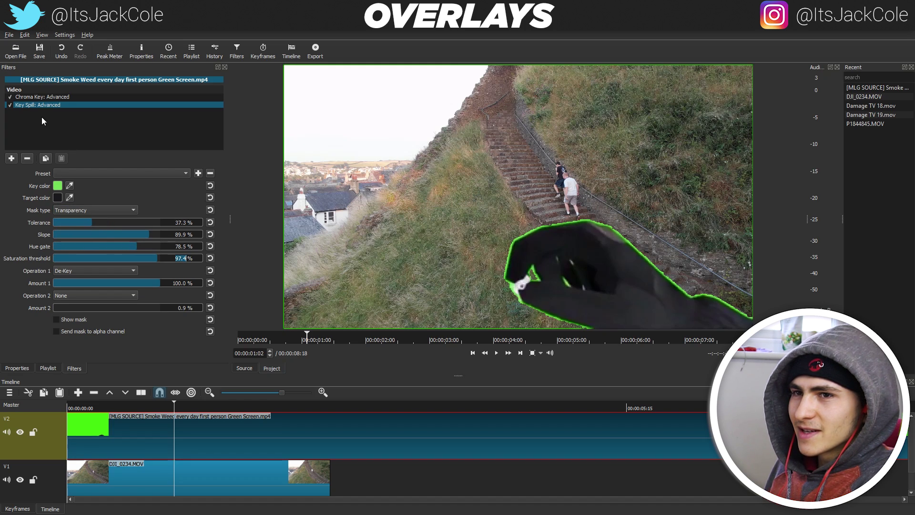
click(27, 159)
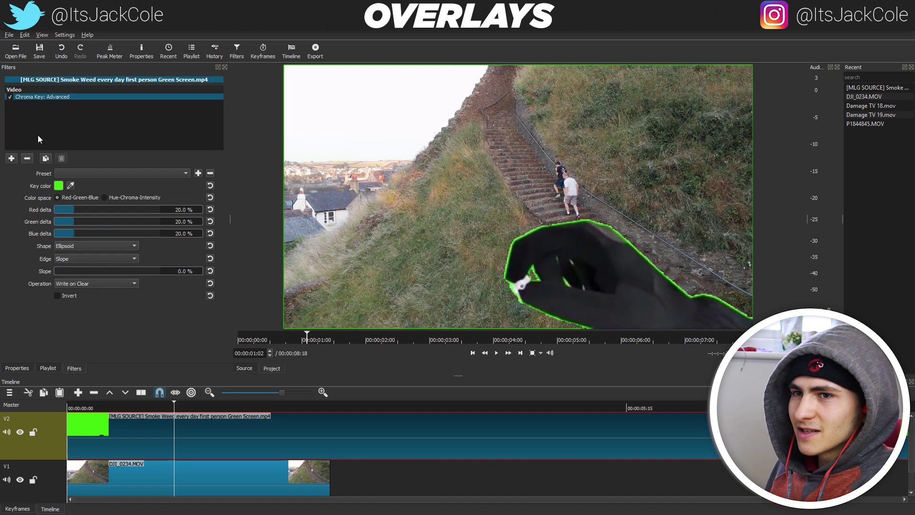
Step: Add Key Spill: Advanced to the smoke clip again, sample its key color from the hand's green fringe and set tolerance to 0%
click(12, 158)
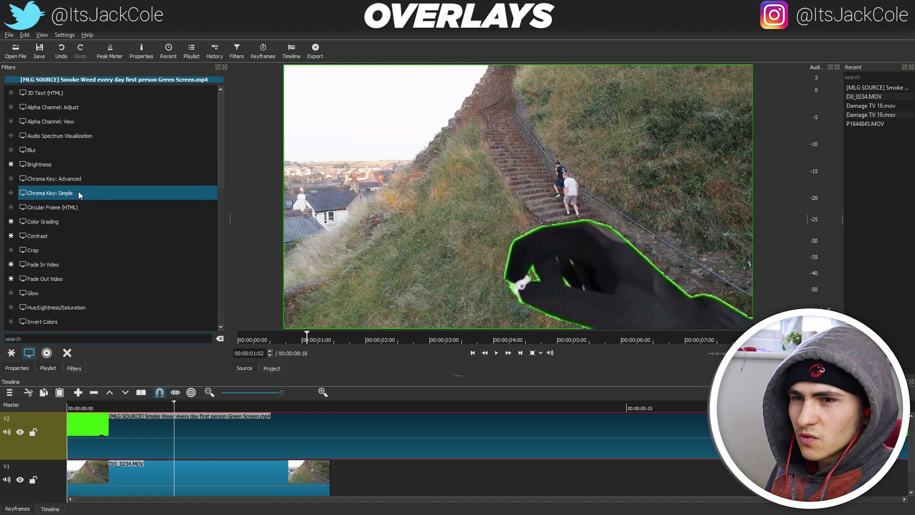
scroll(105, 233, down, 2)
scroll(102, 229, down, 3)
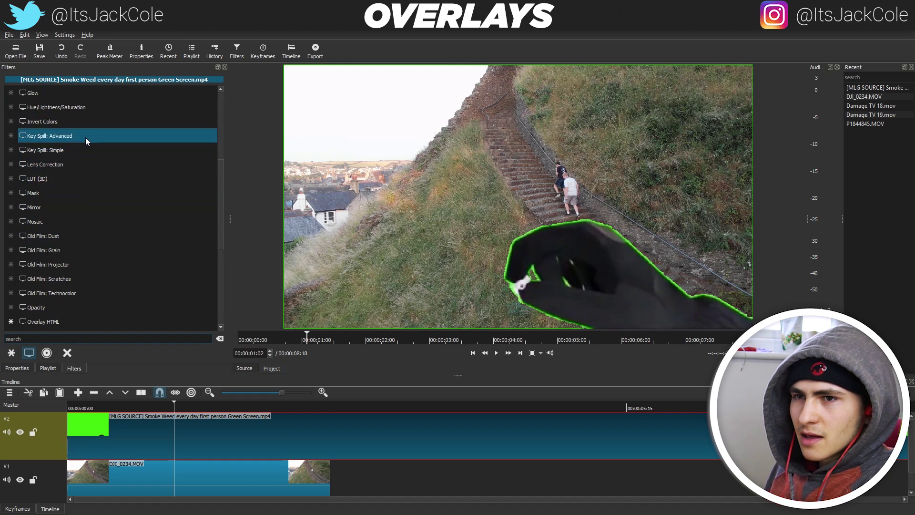
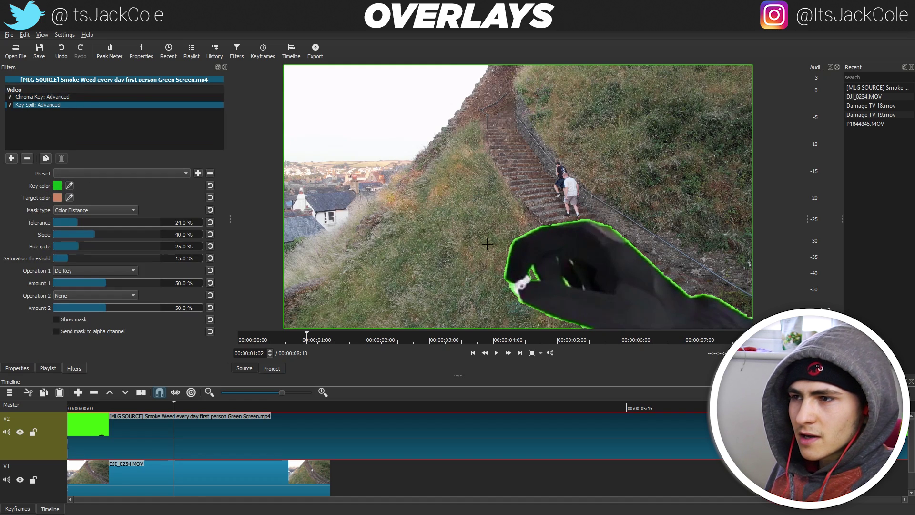
click(520, 241)
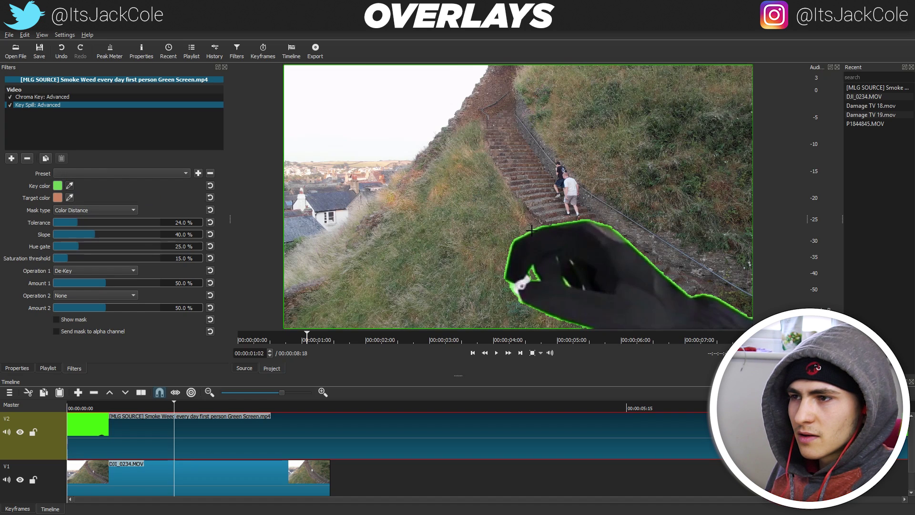
drag(79, 226, 209, 227)
drag(119, 223, 31, 226)
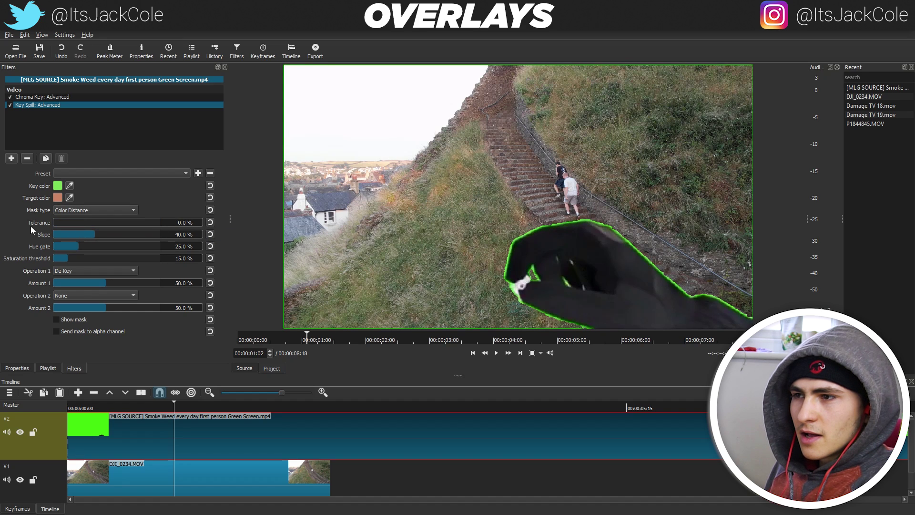
Step: Remove both key filters from the smoke clip, lift the clip off track V2 and return the playhead to the start
click(28, 158)
click(27, 158)
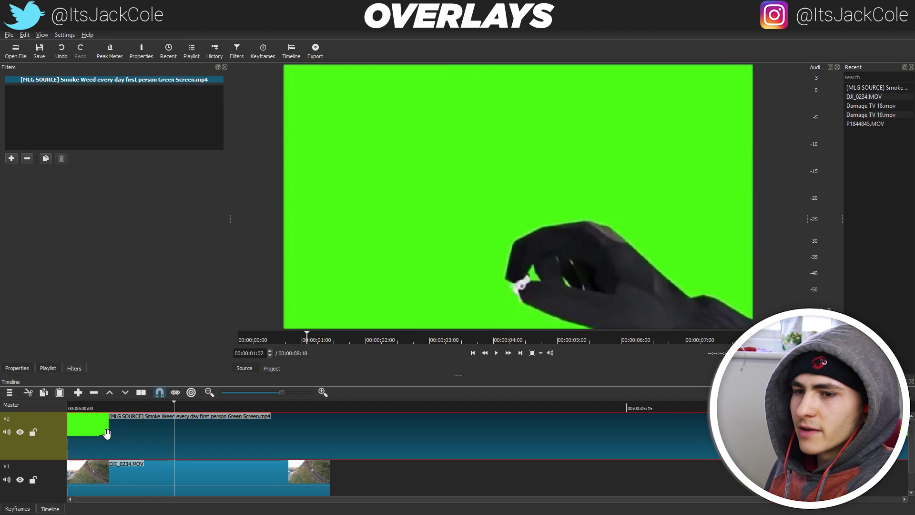
click(109, 393)
click(68, 405)
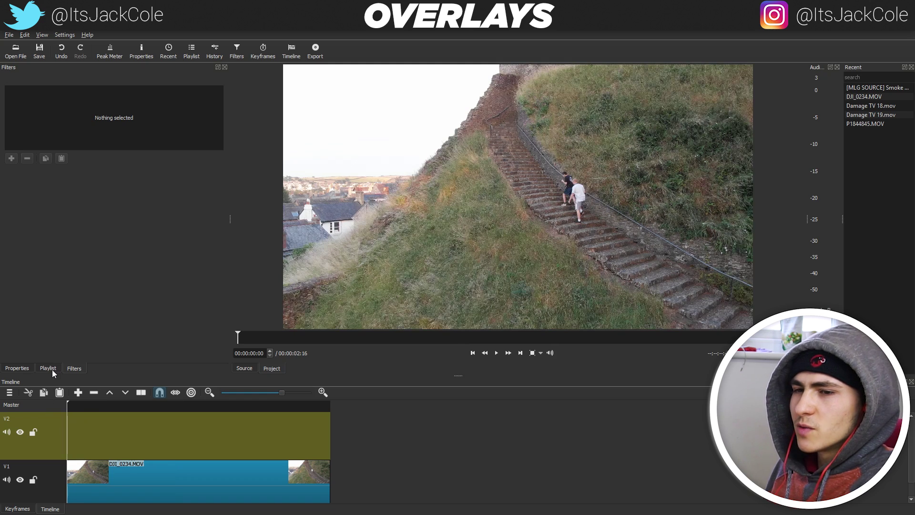
Step: Place Damage TV 6.mov from the playlist at the start of track V2 and preview it over the footage
click(48, 368)
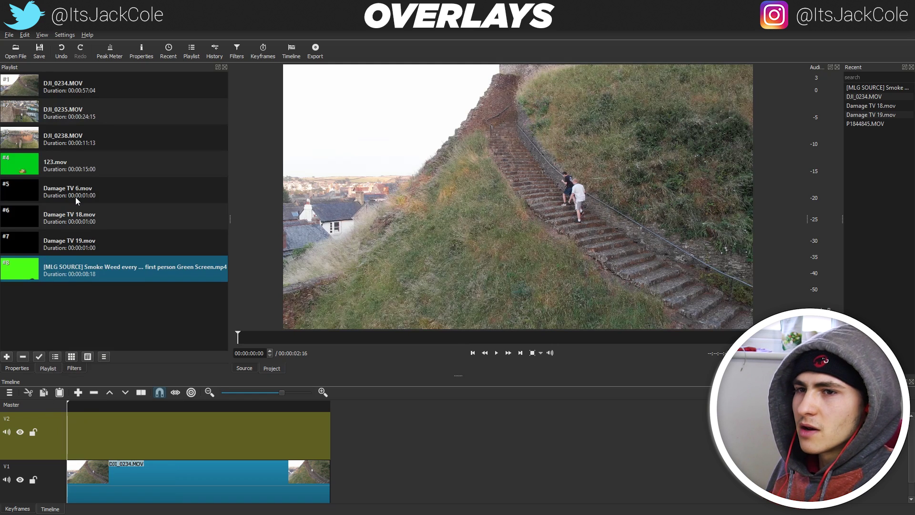
drag(62, 188, 78, 439)
click(68, 405)
key(space)
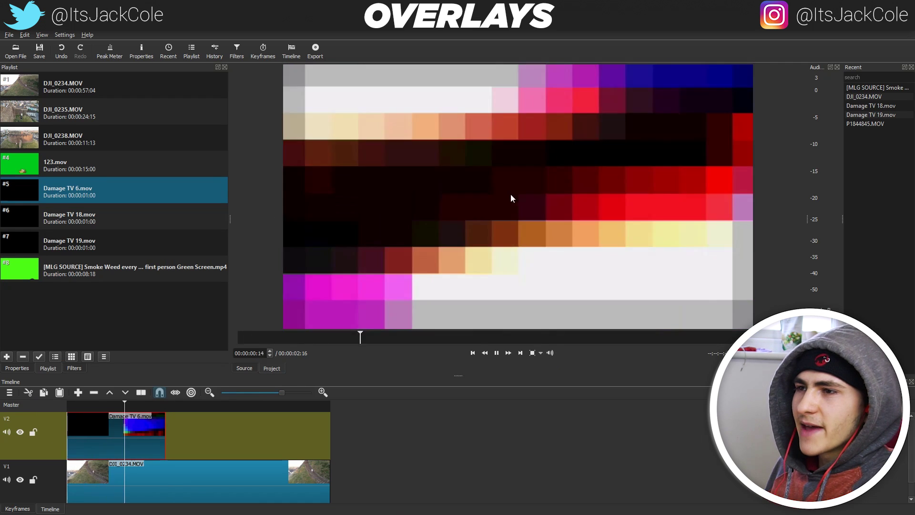
key(space)
drag(125, 404, 84, 410)
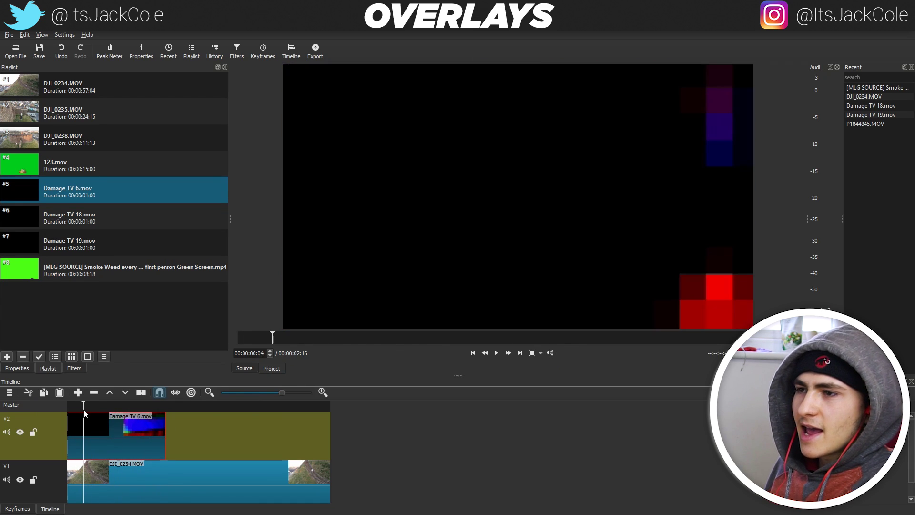
Step: Apply Chroma Key: Advanced to the Damage TV 6 clip, sampling black as the key color, and return the playhead to the start
click(74, 371)
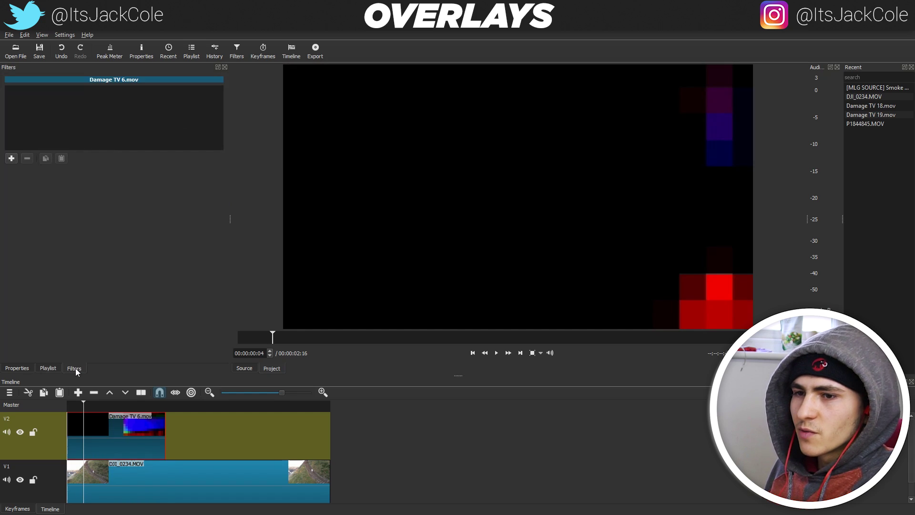
click(13, 161)
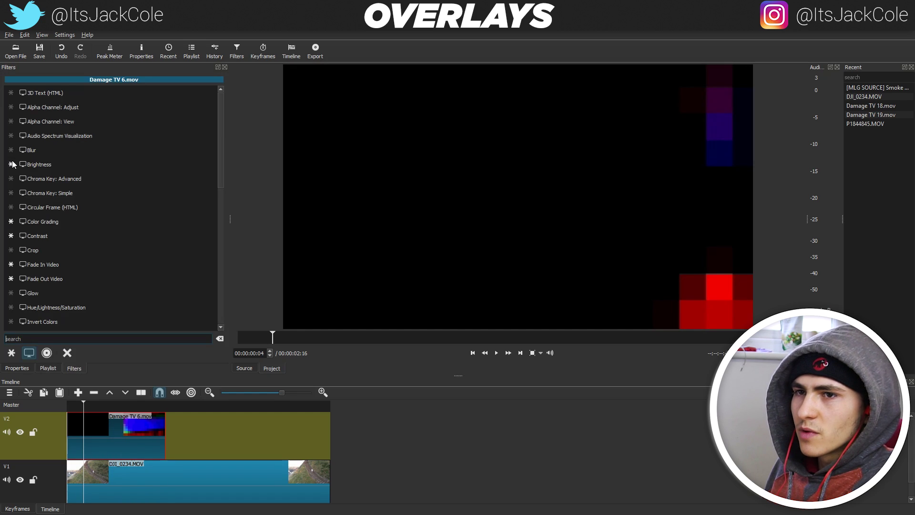
click(105, 179)
click(437, 153)
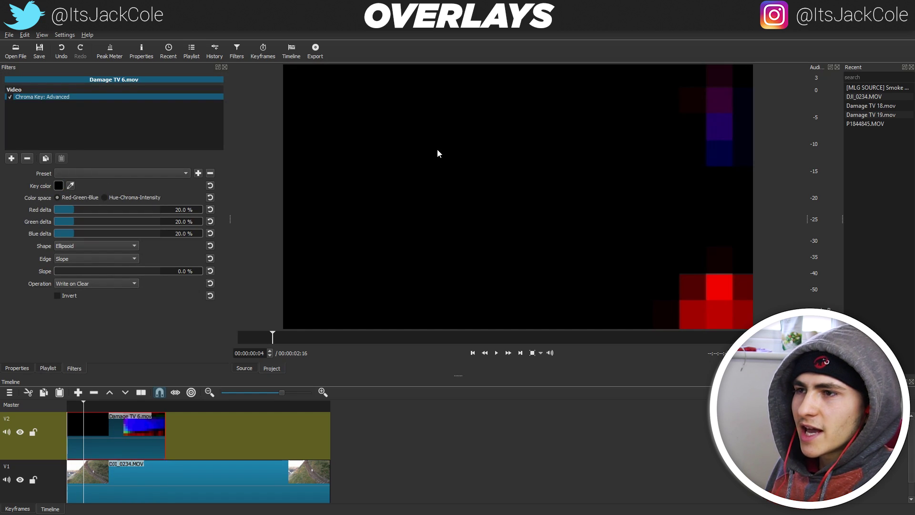
click(71, 405)
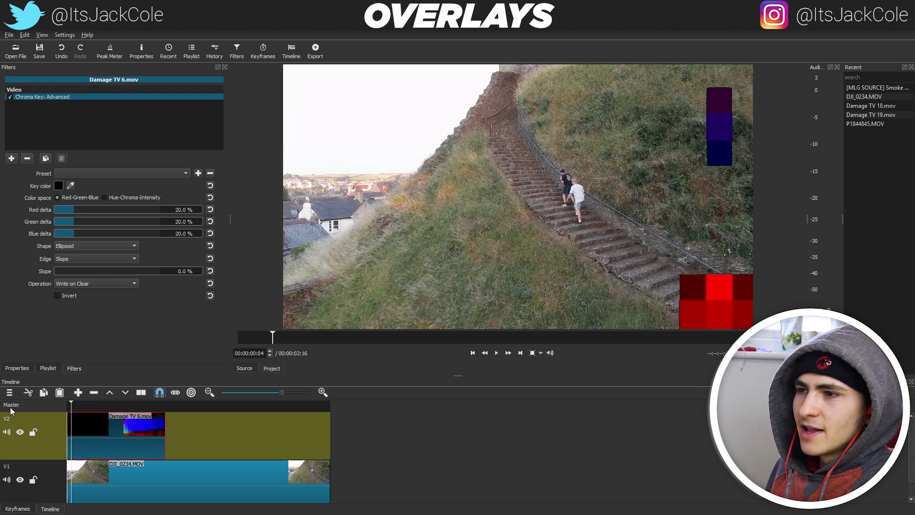
drag(73, 406, 59, 408)
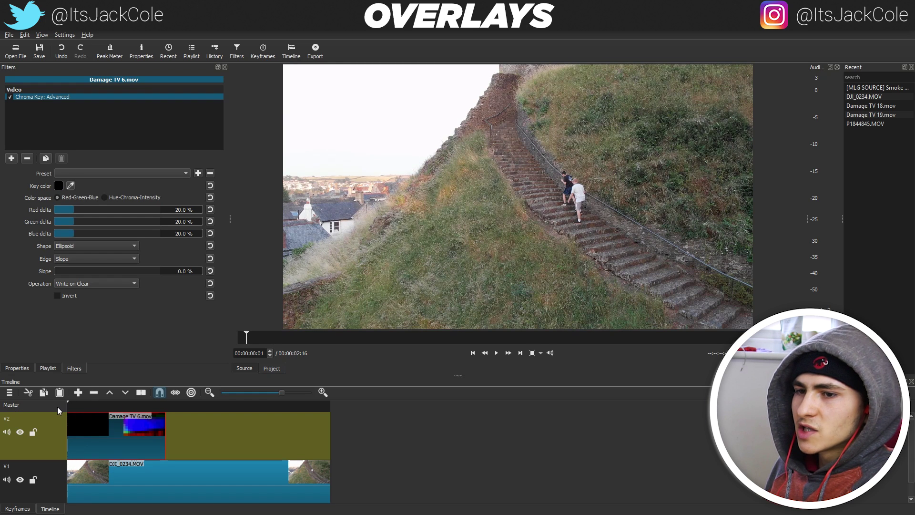
Step: Shift the Damage TV 6 clip slightly later on track V2 and play through the keyed glitch effect over the drone footage
drag(107, 431, 141, 432)
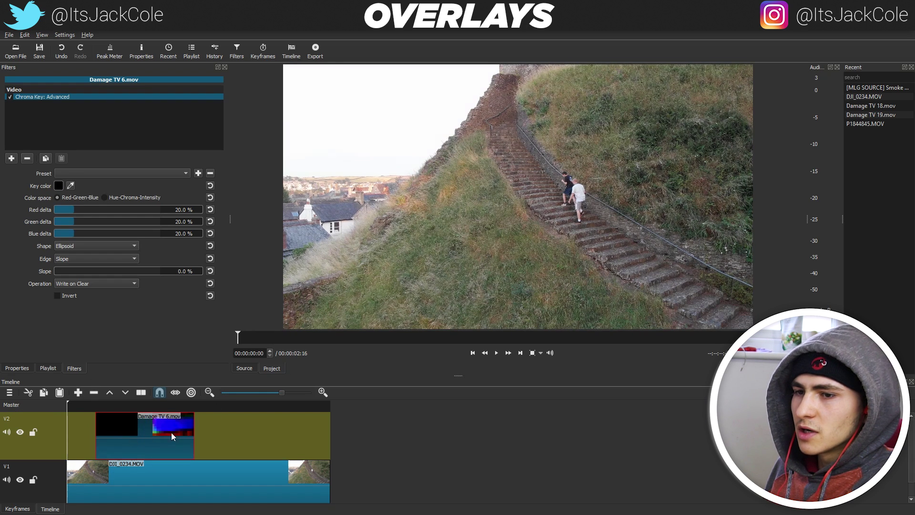
key(space)
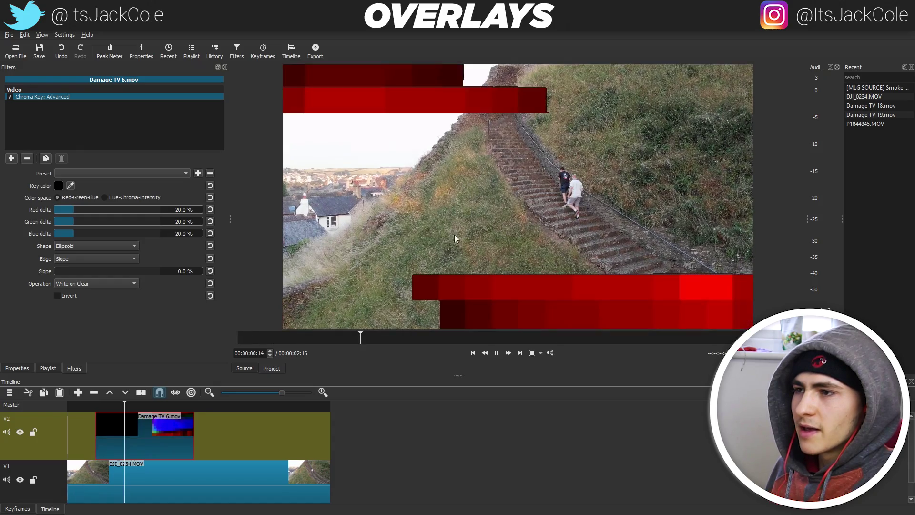
click(71, 406)
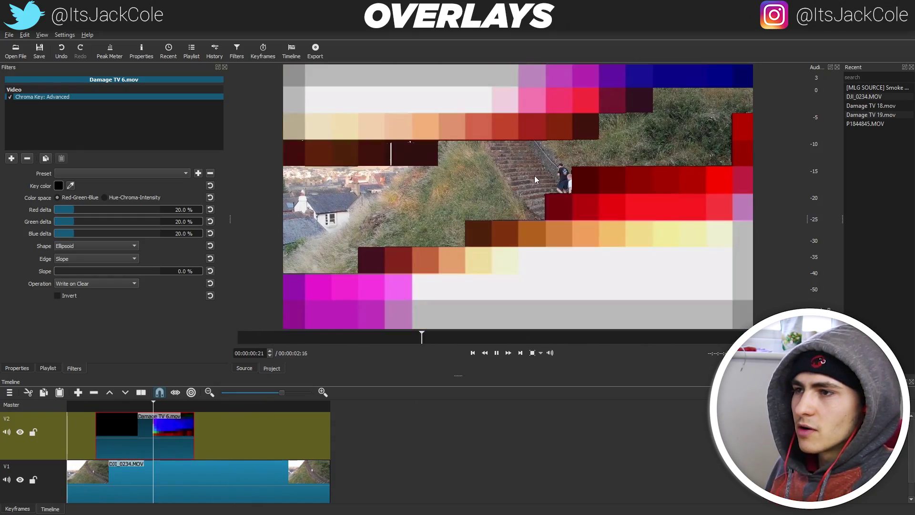
key(space)
drag(141, 405, 124, 404)
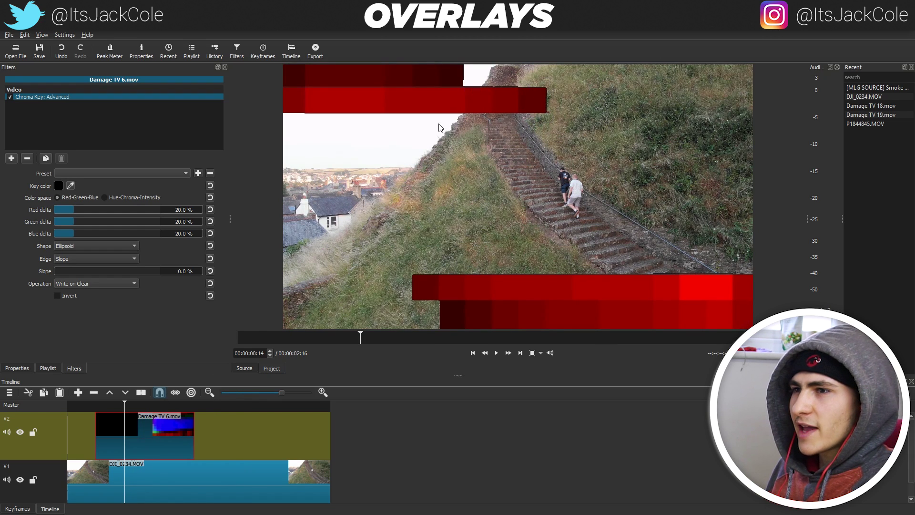
key(space)
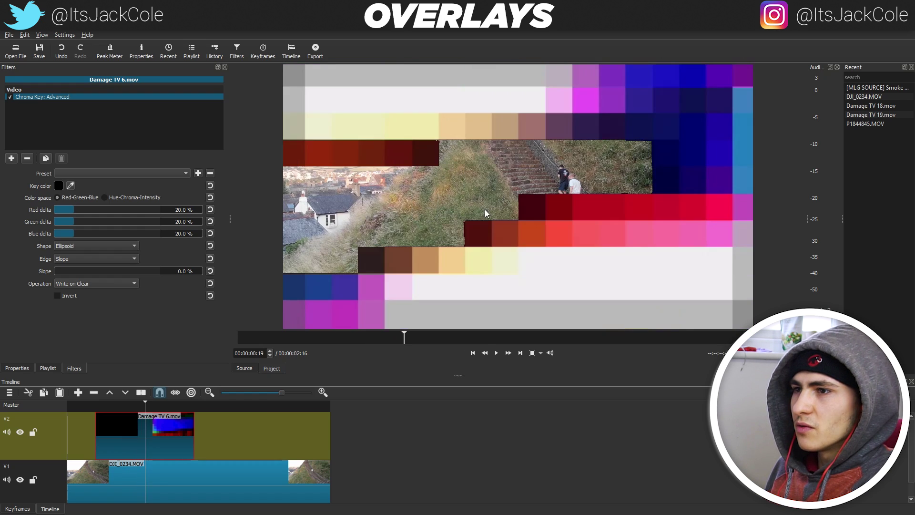
click(162, 408)
click(170, 407)
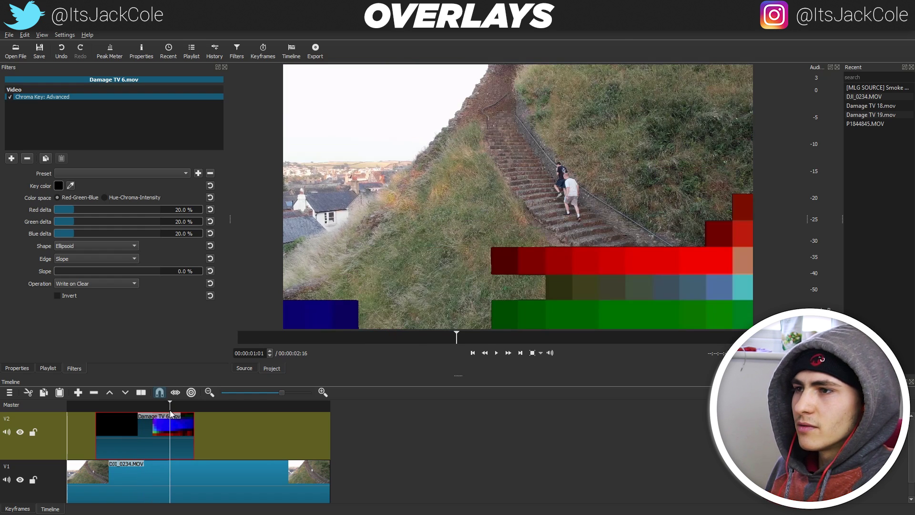
drag(175, 408, 108, 404)
Step: Place Damage TV 18.mov and Damage TV 19.mov back to back after Damage TV 6 on V2, and extend DJI_0234 to match their end
click(47, 368)
drag(71, 217, 179, 430)
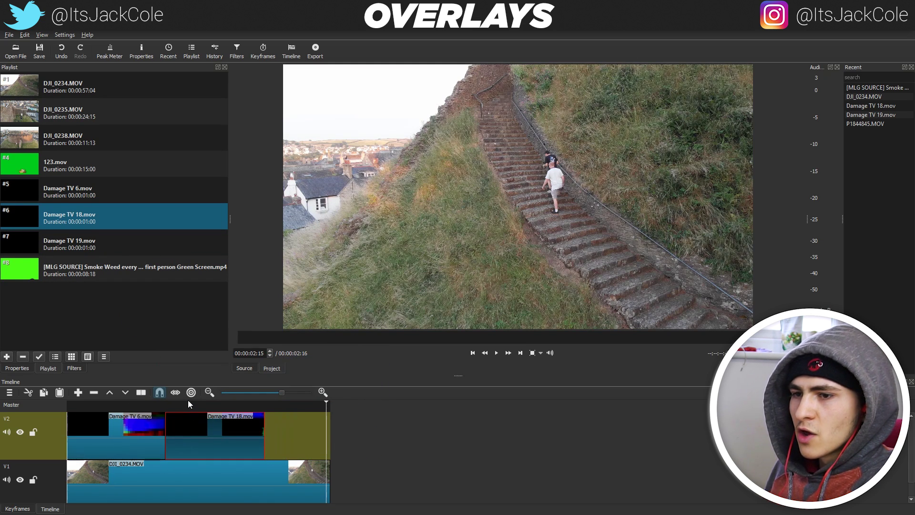
click(182, 406)
click(52, 248)
drag(51, 247, 288, 437)
drag(329, 478, 366, 478)
Step: Apply Chroma Key: Advanced to the Damage TV 18 clip, sampling black as the key color, and move the playhead to Damage TV 19
click(178, 418)
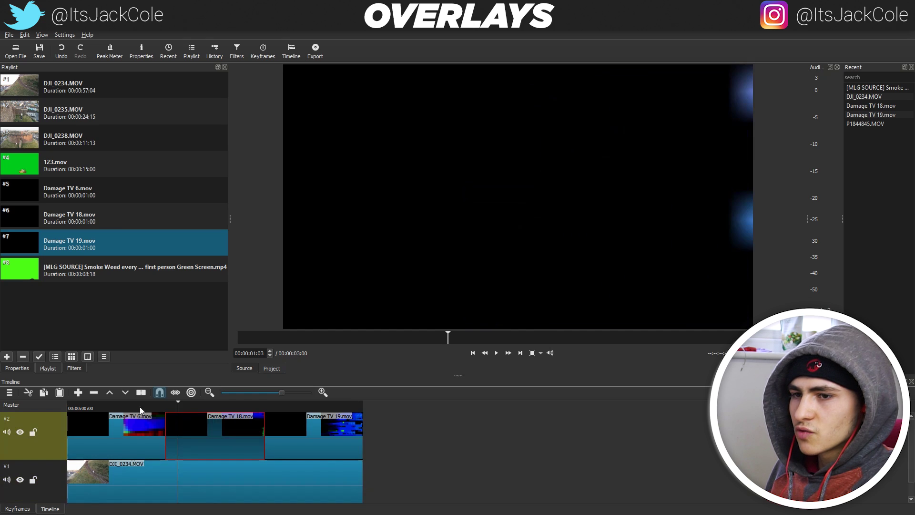
click(74, 369)
click(12, 158)
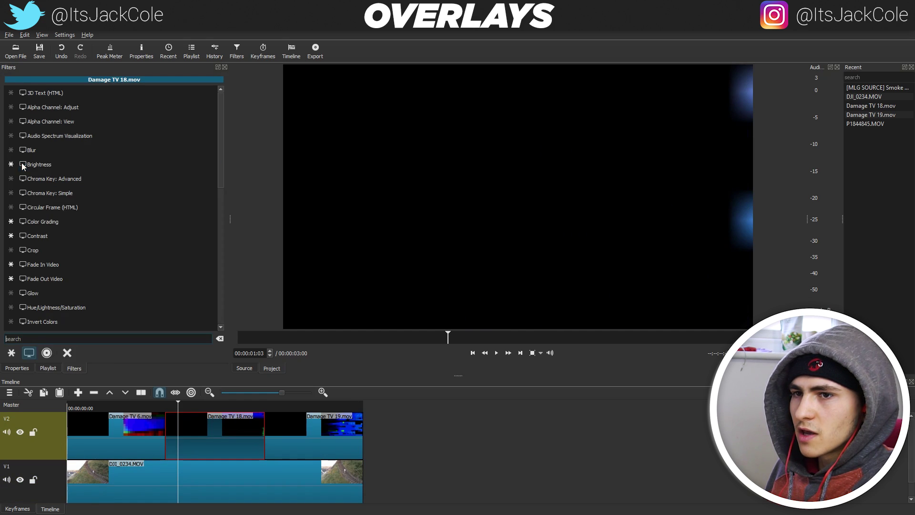
click(94, 178)
click(70, 186)
click(375, 207)
click(273, 407)
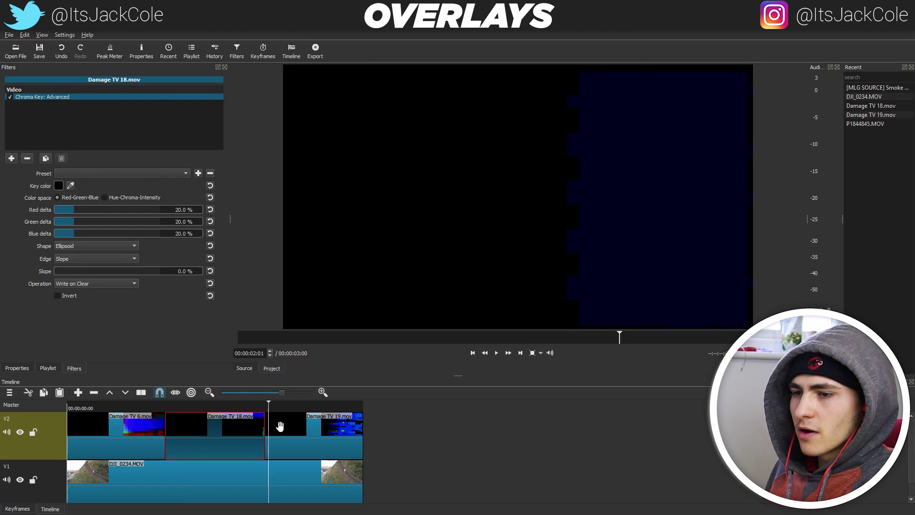
Step: Apply Chroma Key: Advanced to the Damage TV 19 clip, sampling black as the key color, and return the playhead to the start
click(277, 421)
click(12, 158)
click(119, 178)
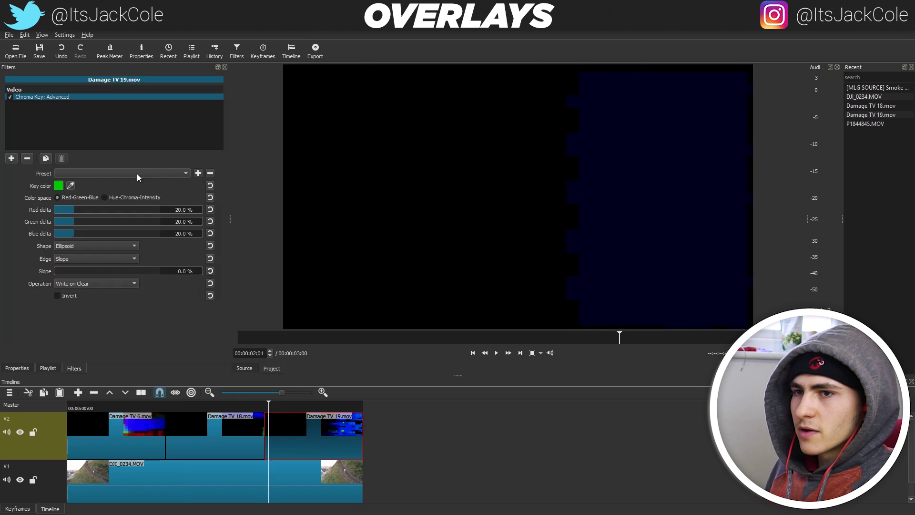
click(472, 173)
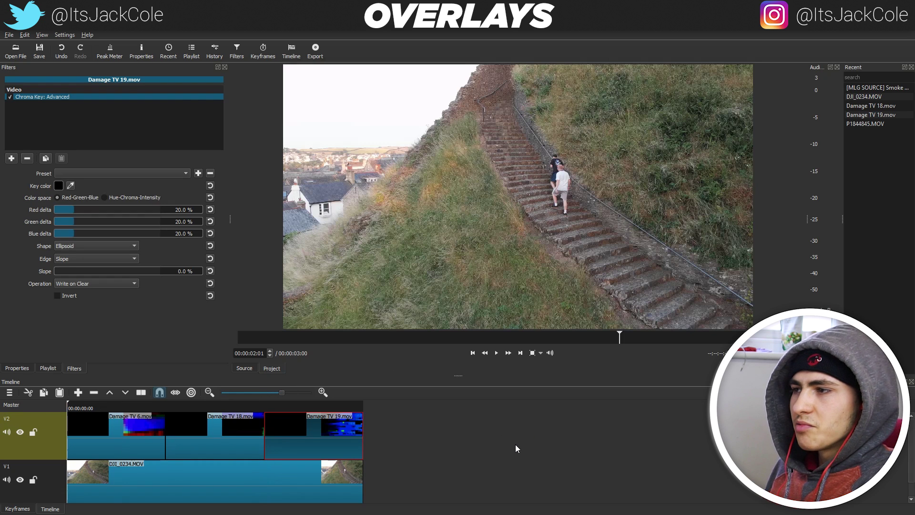
key(Home)
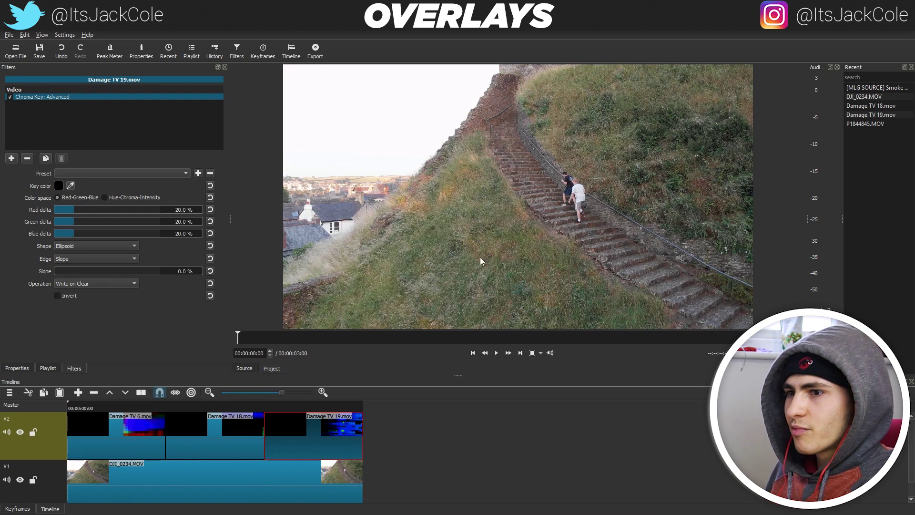
Step: Give the timeline more height, and play and scrub through the three keyed glitch clips over the drone footage
drag(462, 376, 461, 344)
key(space)
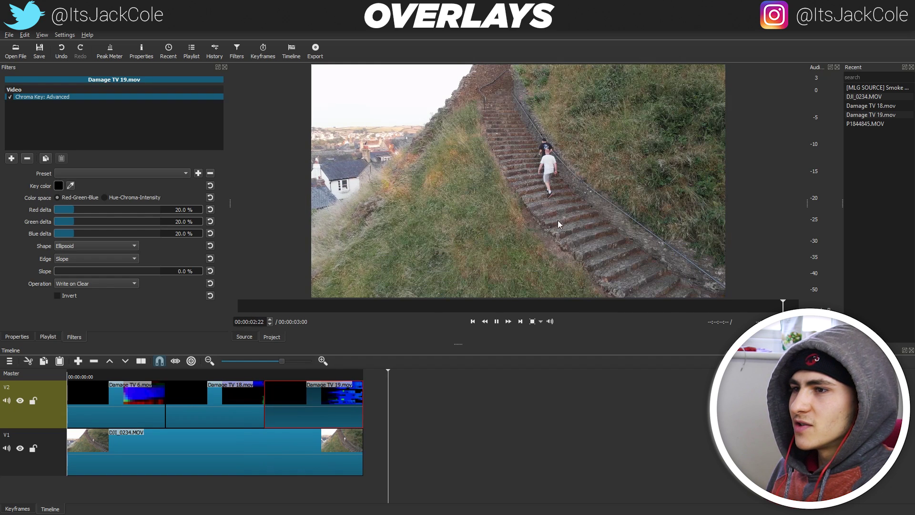
drag(317, 376, 277, 377)
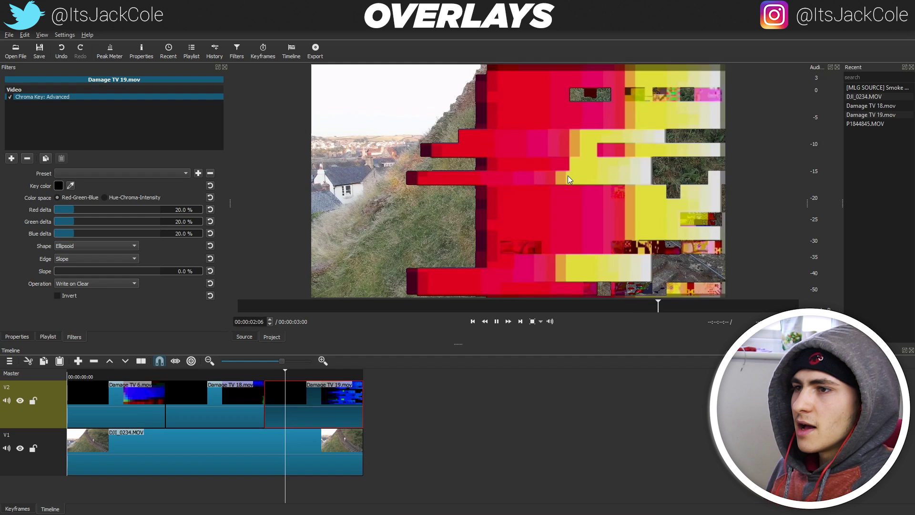
key(space)
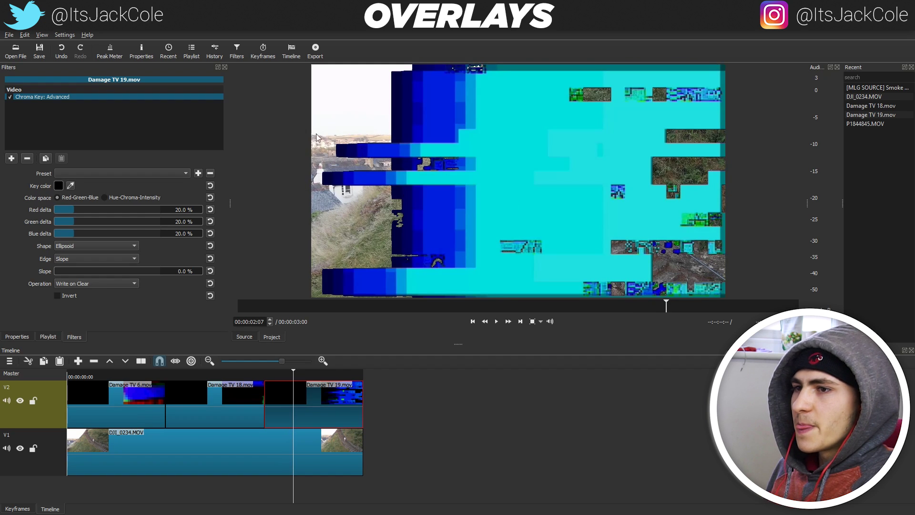
drag(295, 375, 67, 376)
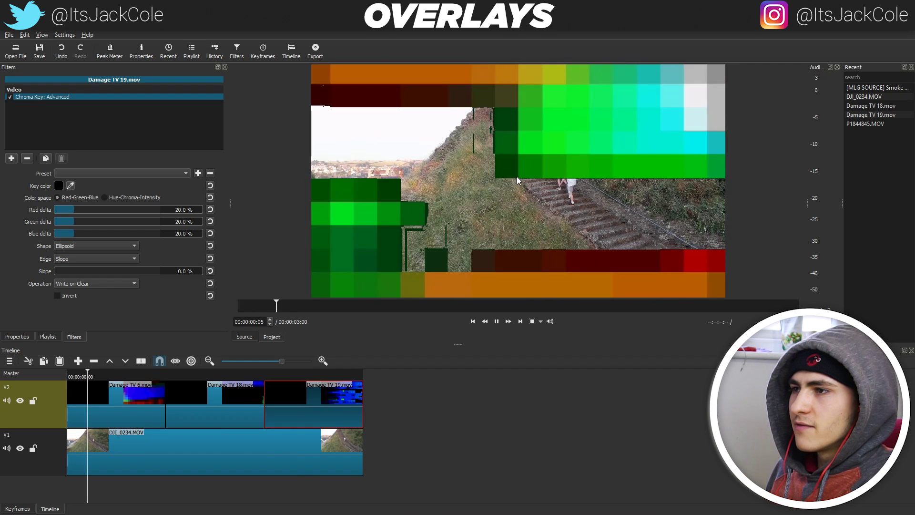
key(space)
drag(200, 374, 67, 374)
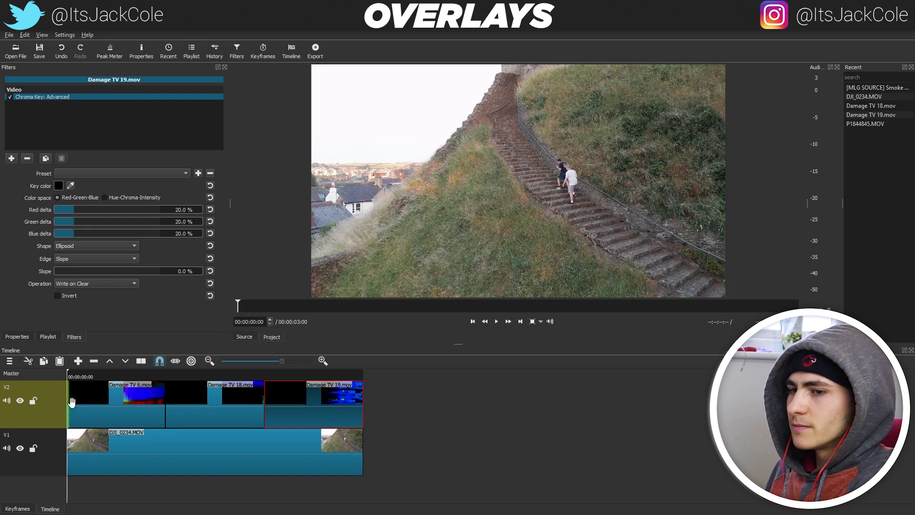
Step: Delete the Damage TV 6, 18 and 19 clips from track V2 and return the playhead to the start
click(77, 400)
click(281, 388)
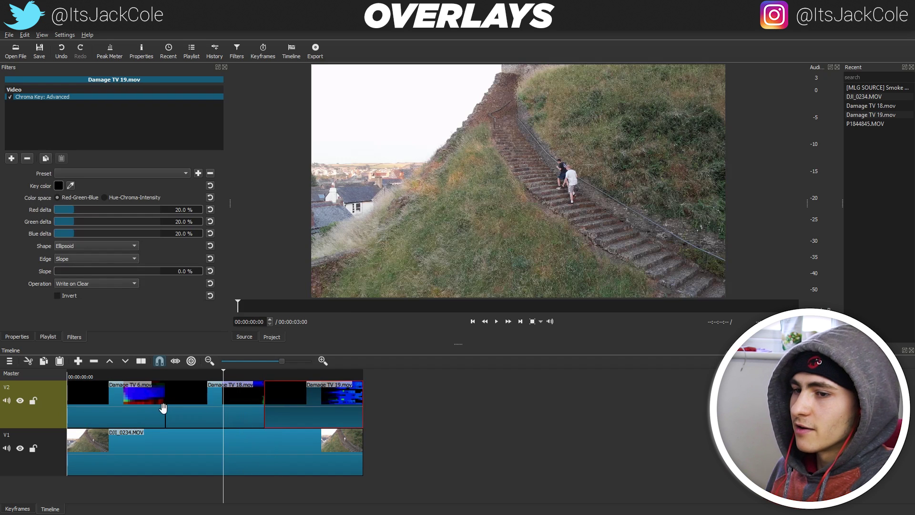
click(80, 402)
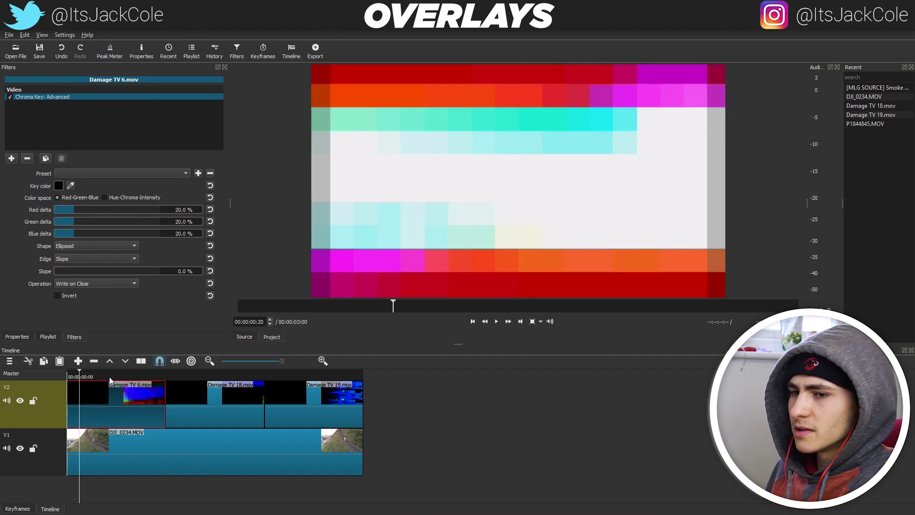
key(Delete)
click(253, 386)
key(Delete)
click(269, 388)
key(Delete)
key(Home)
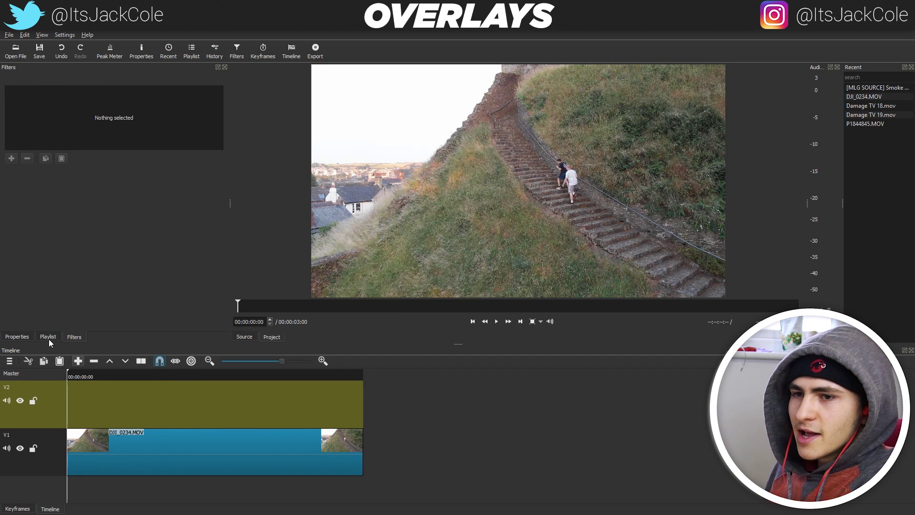
Step: Place 123.mov from the playlist on track V2, aligned with the start of the DJI_0234 clip
click(48, 339)
drag(66, 164, 75, 410)
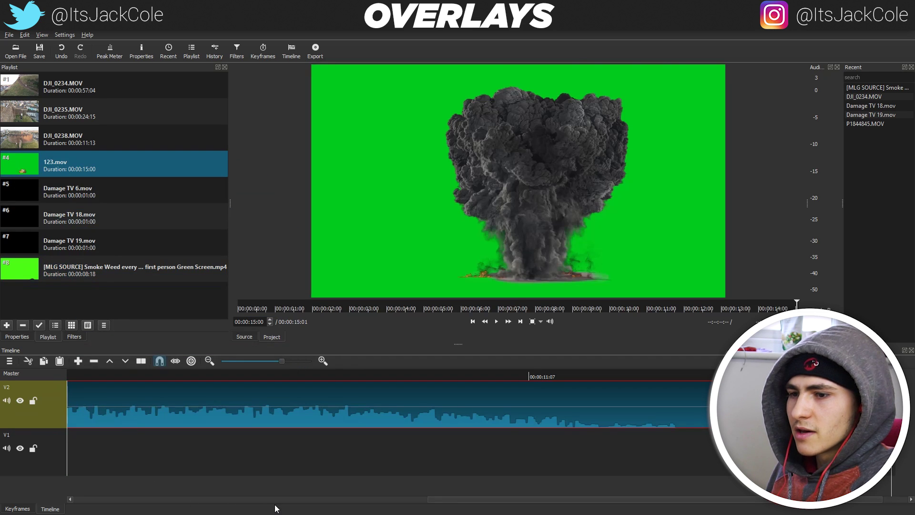
drag(460, 503, 50, 508)
drag(109, 412, 115, 386)
drag(474, 500, 94, 503)
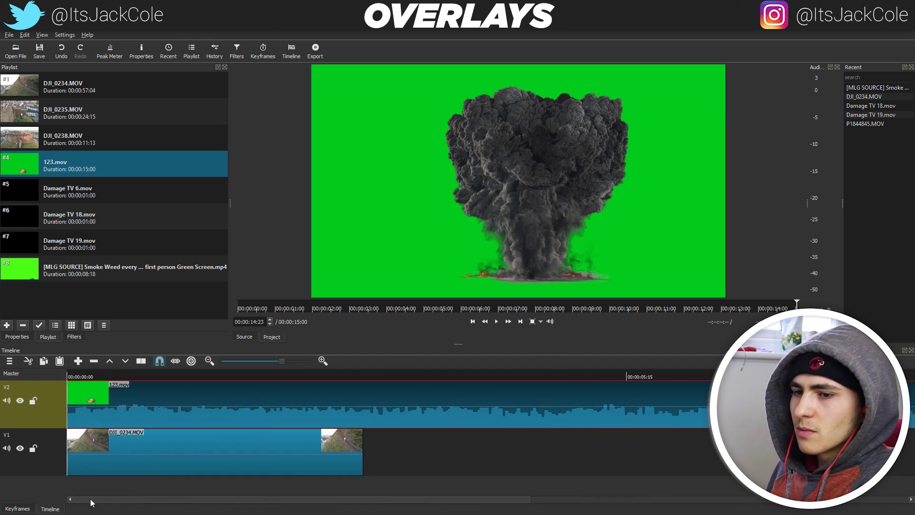
Step: Apply Chroma Key: Advanced to 123.mov with the explosion in view, sampling its green background as the key color
drag(147, 374, 225, 378)
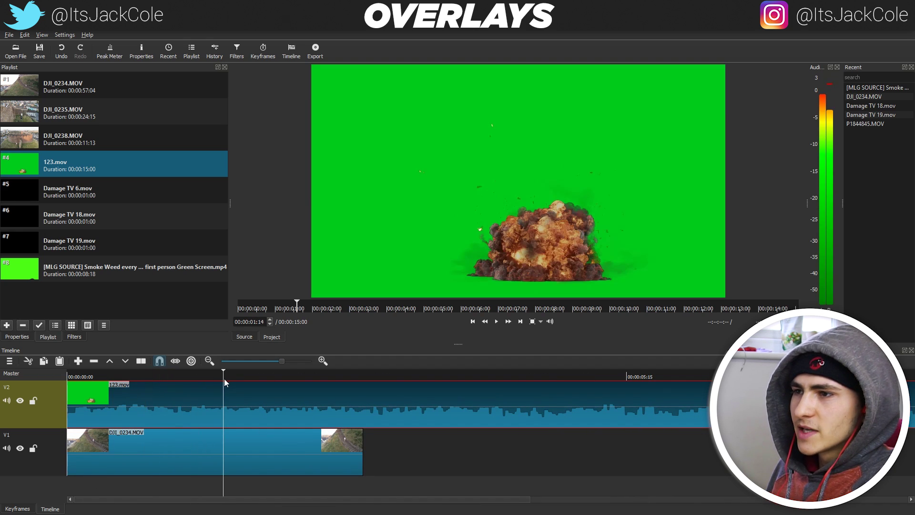
click(73, 336)
click(11, 158)
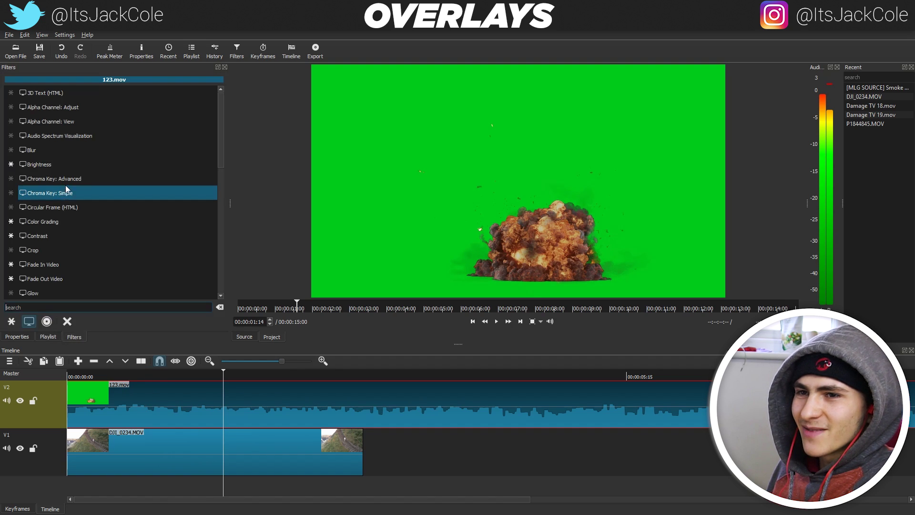
click(71, 181)
click(70, 185)
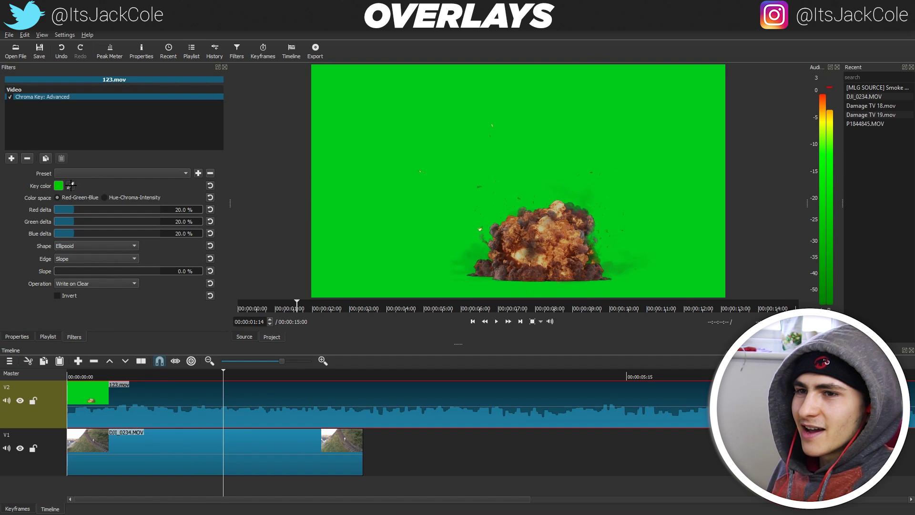
click(333, 165)
Step: Set the key color of 123.mov to black, and resample the green background from the preview as the key color
click(59, 186)
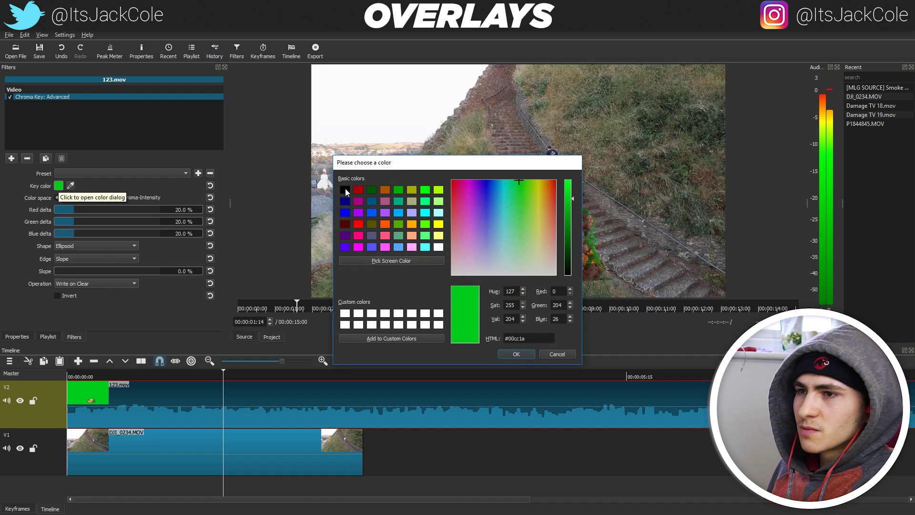
click(346, 192)
click(516, 354)
click(70, 185)
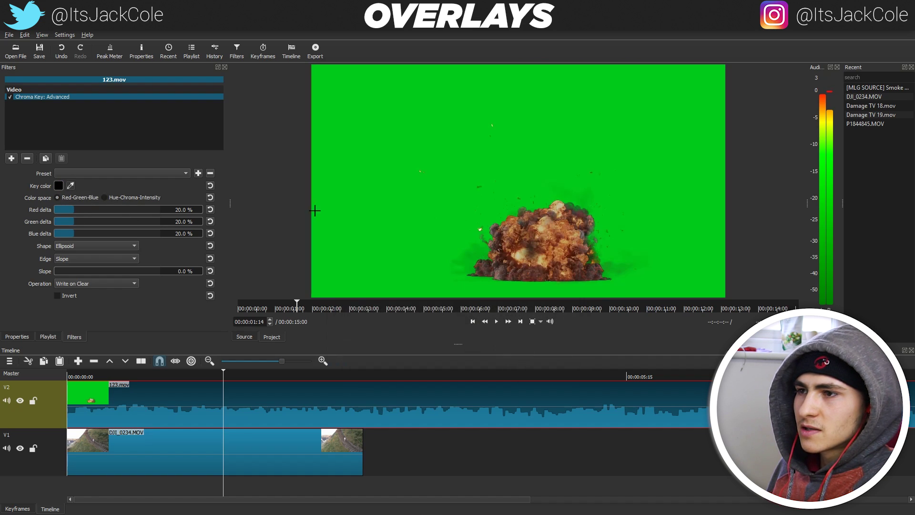
click(417, 135)
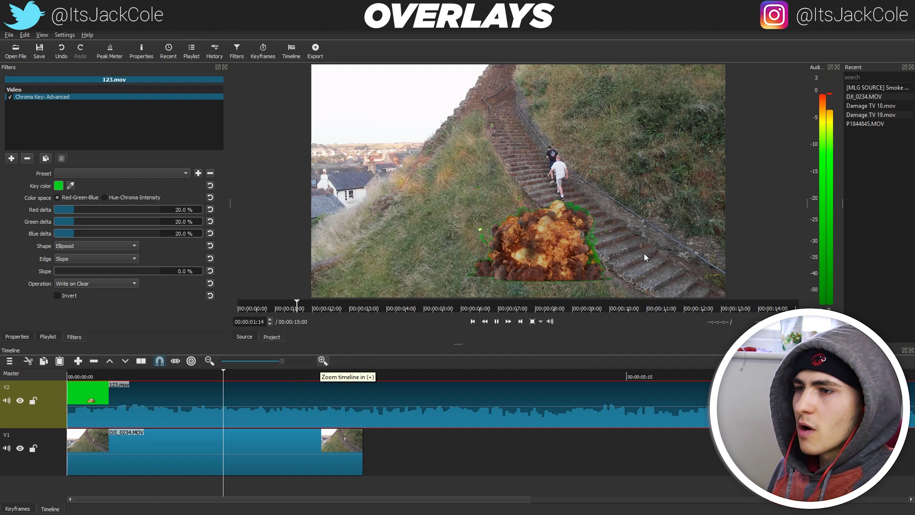
Step: Extend the DJI_0234 clip on V1 to about 6.6 seconds and check the keyed explosion at several points
click(376, 371)
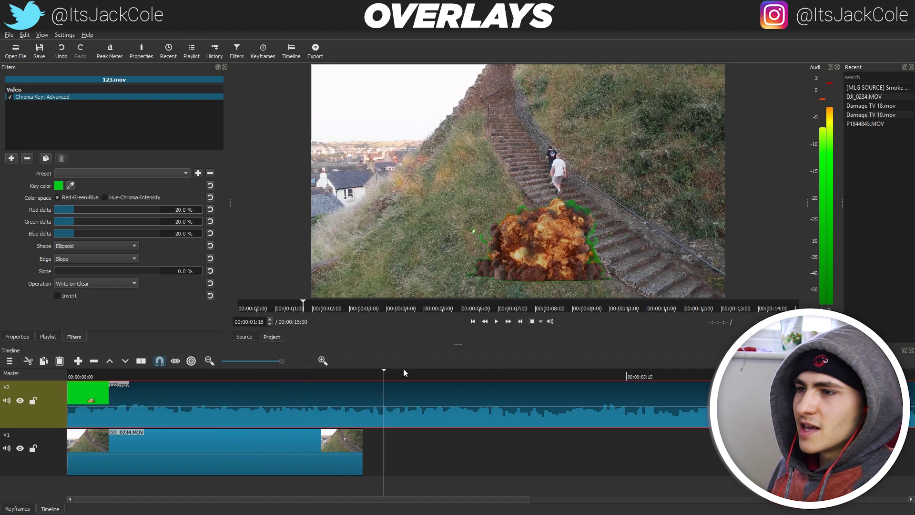
click(404, 373)
drag(362, 439, 700, 421)
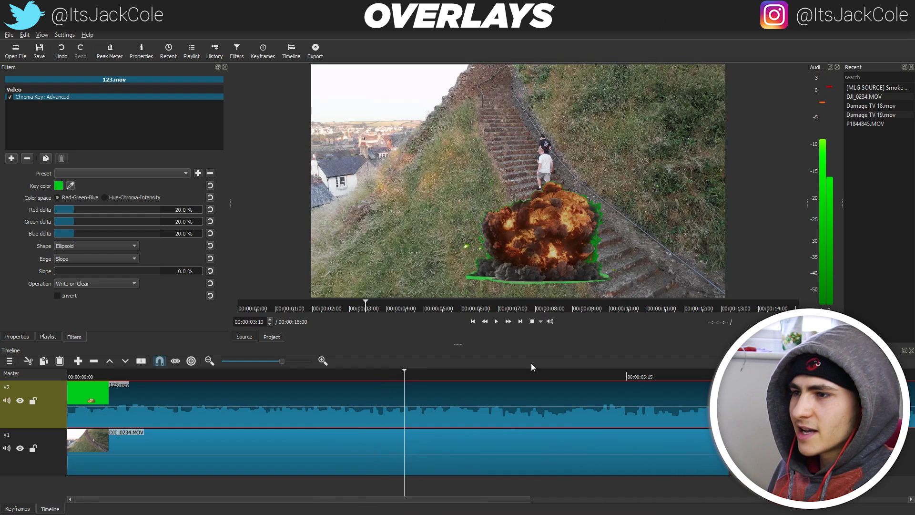
click(495, 376)
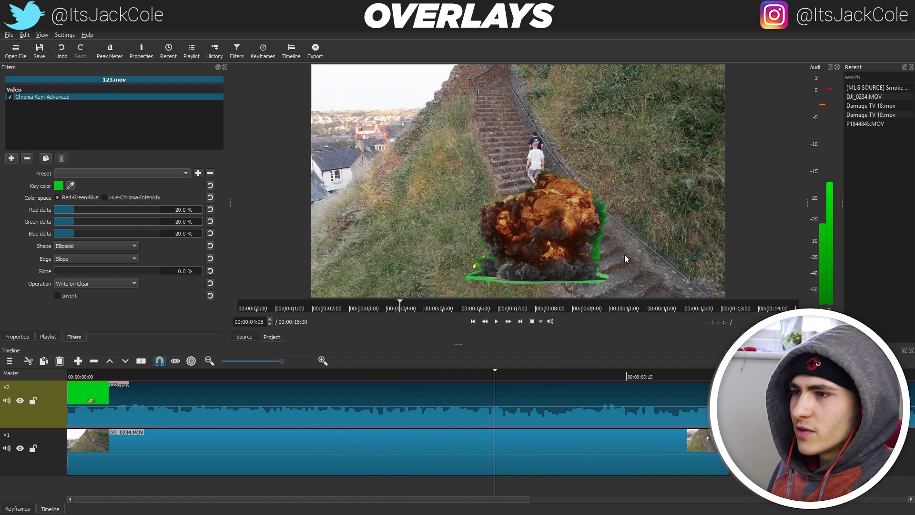
click(322, 375)
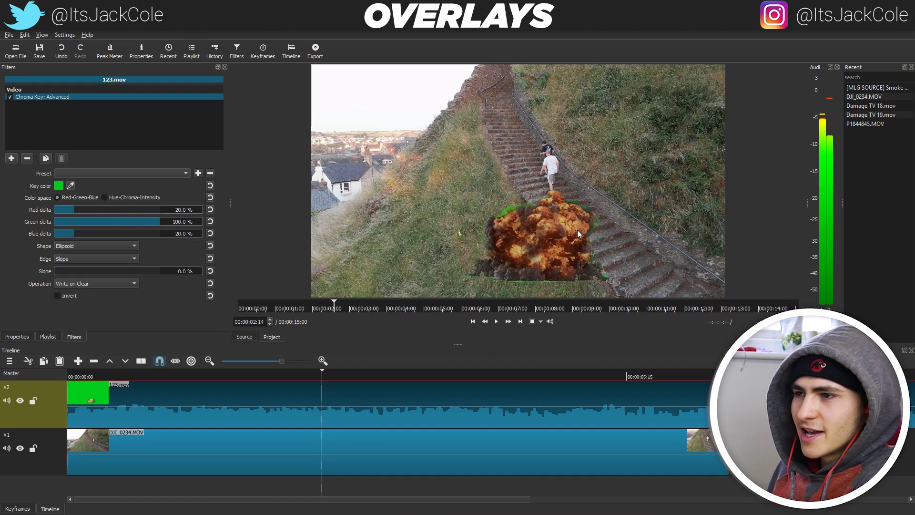
Step: Add the Key Spill: Advanced filter to 123.mov and scrub through the explosion to check the green edges
click(11, 157)
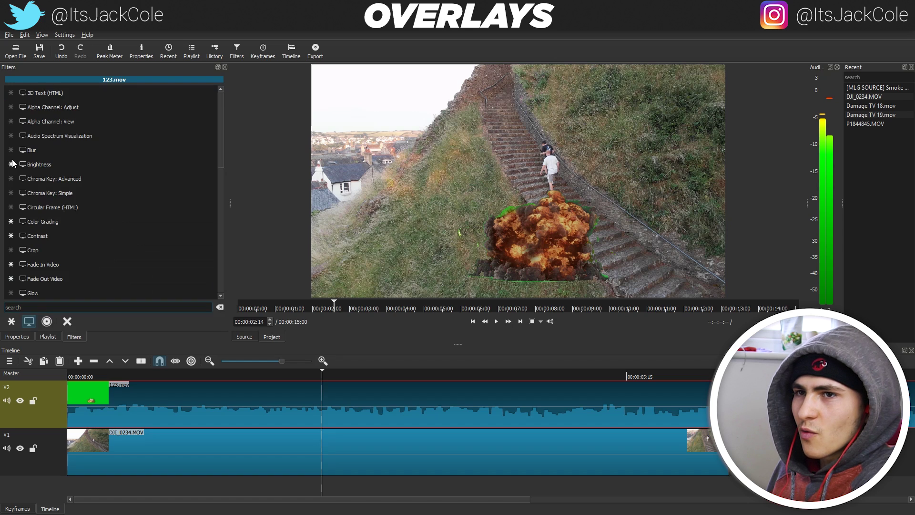
scroll(104, 242, down, 2)
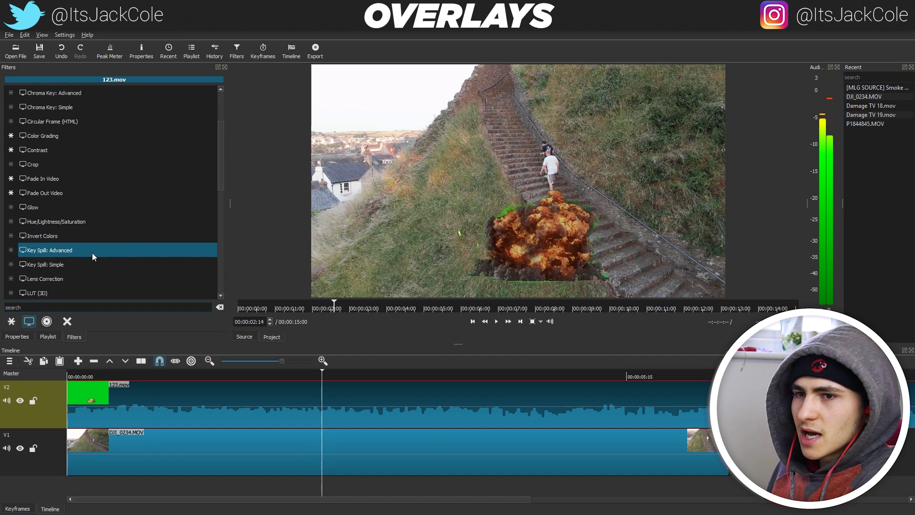
click(89, 248)
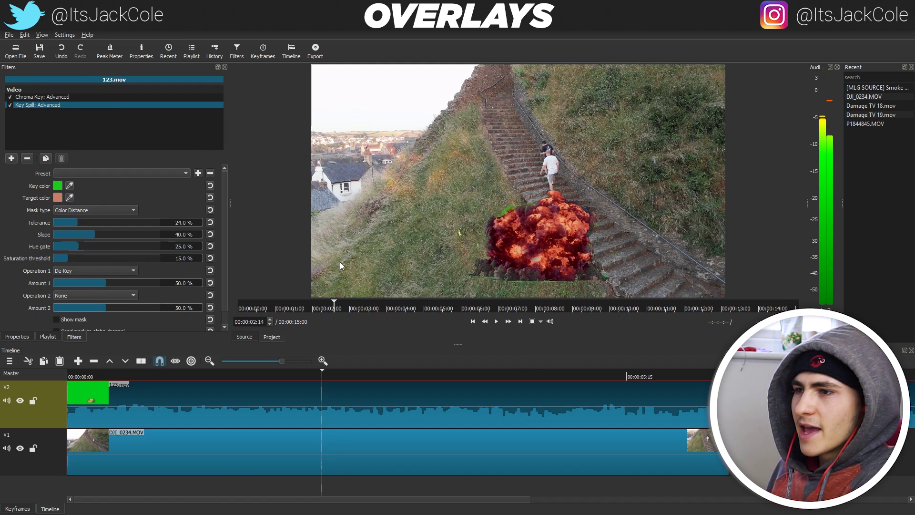
click(545, 260)
click(620, 216)
drag(412, 381, 570, 379)
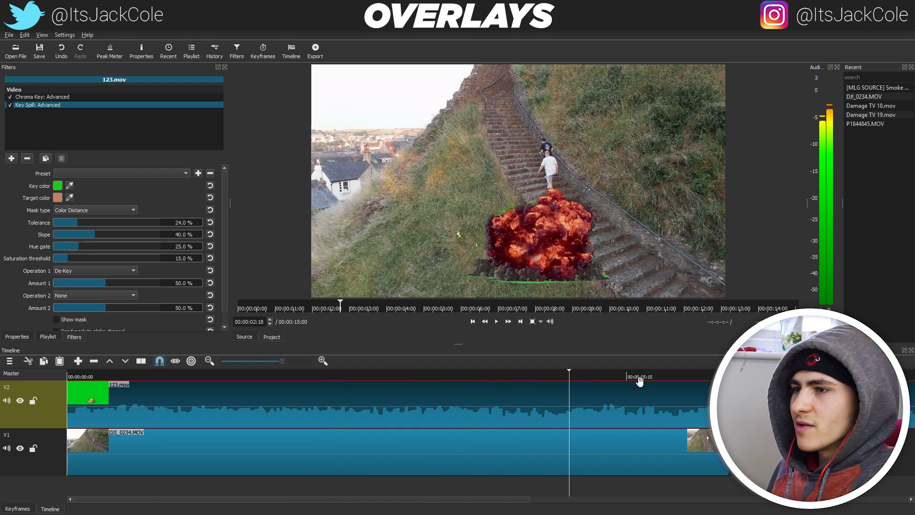
drag(662, 375, 721, 376)
Step: Extend the DJI_0234 clip on V1 further beneath 123.mov, with both clips' ends in view on the timeline
mouse_move(282, 361)
mouse_down()
mouse_move(224, 366)
mouse_move(281, 364)
mouse_up()
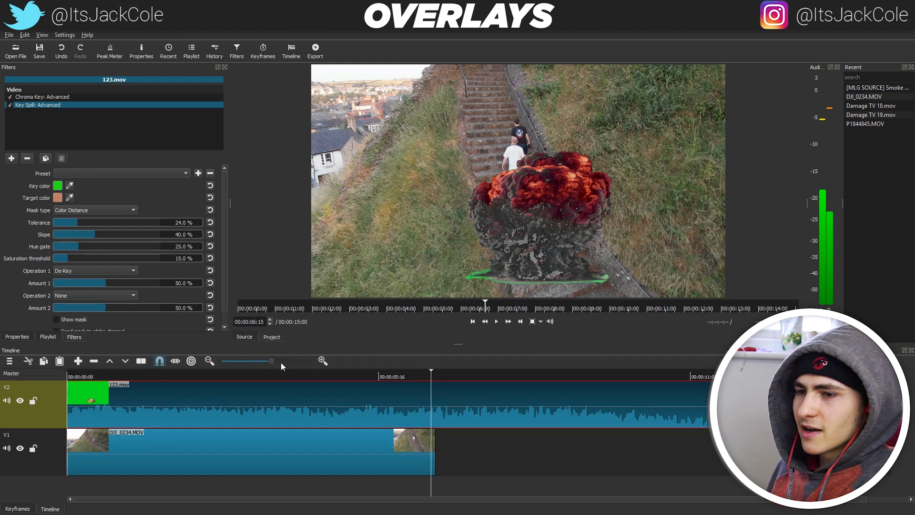
click(433, 443)
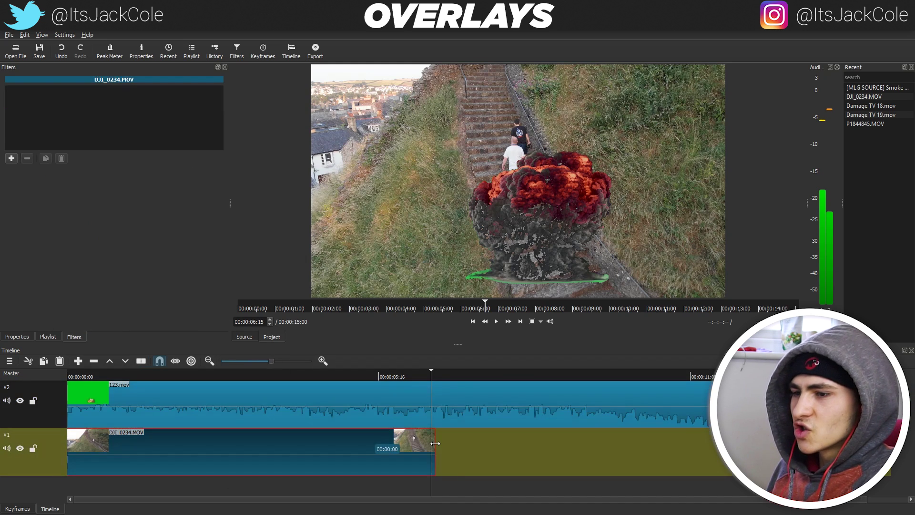
drag(434, 441, 733, 442)
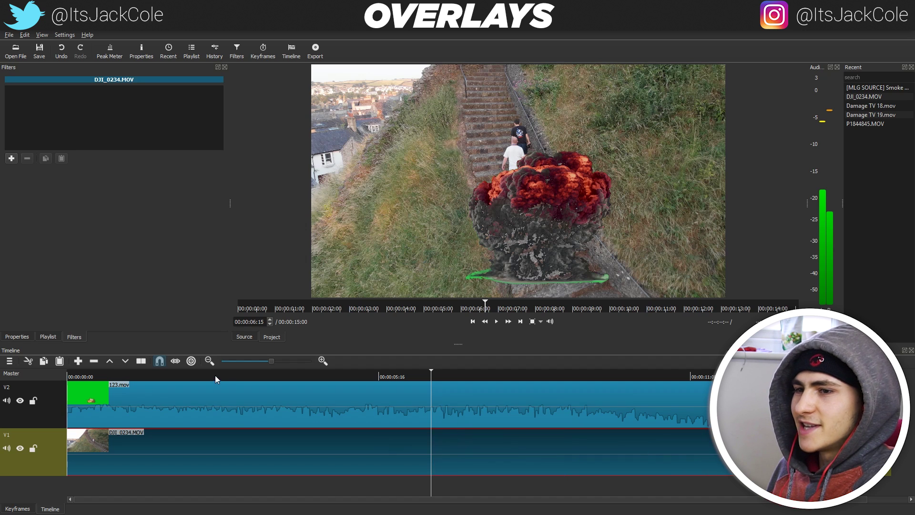
drag(269, 360, 263, 362)
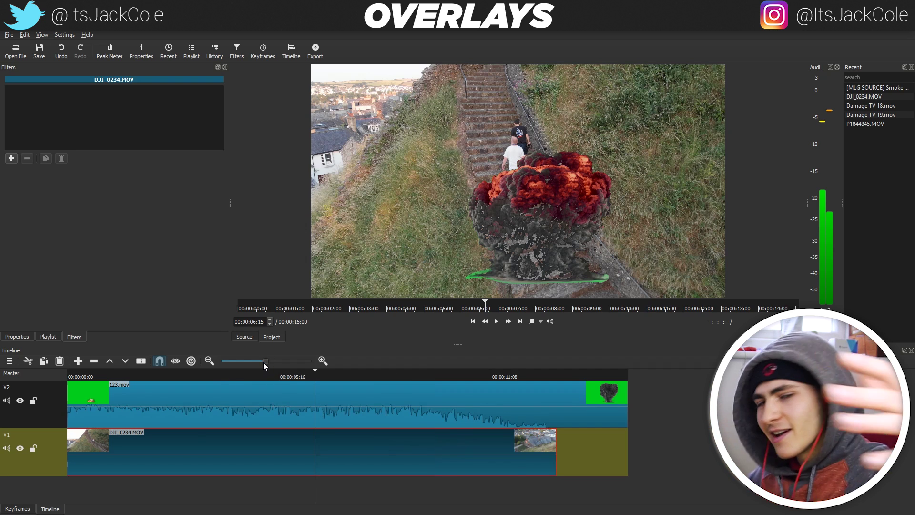